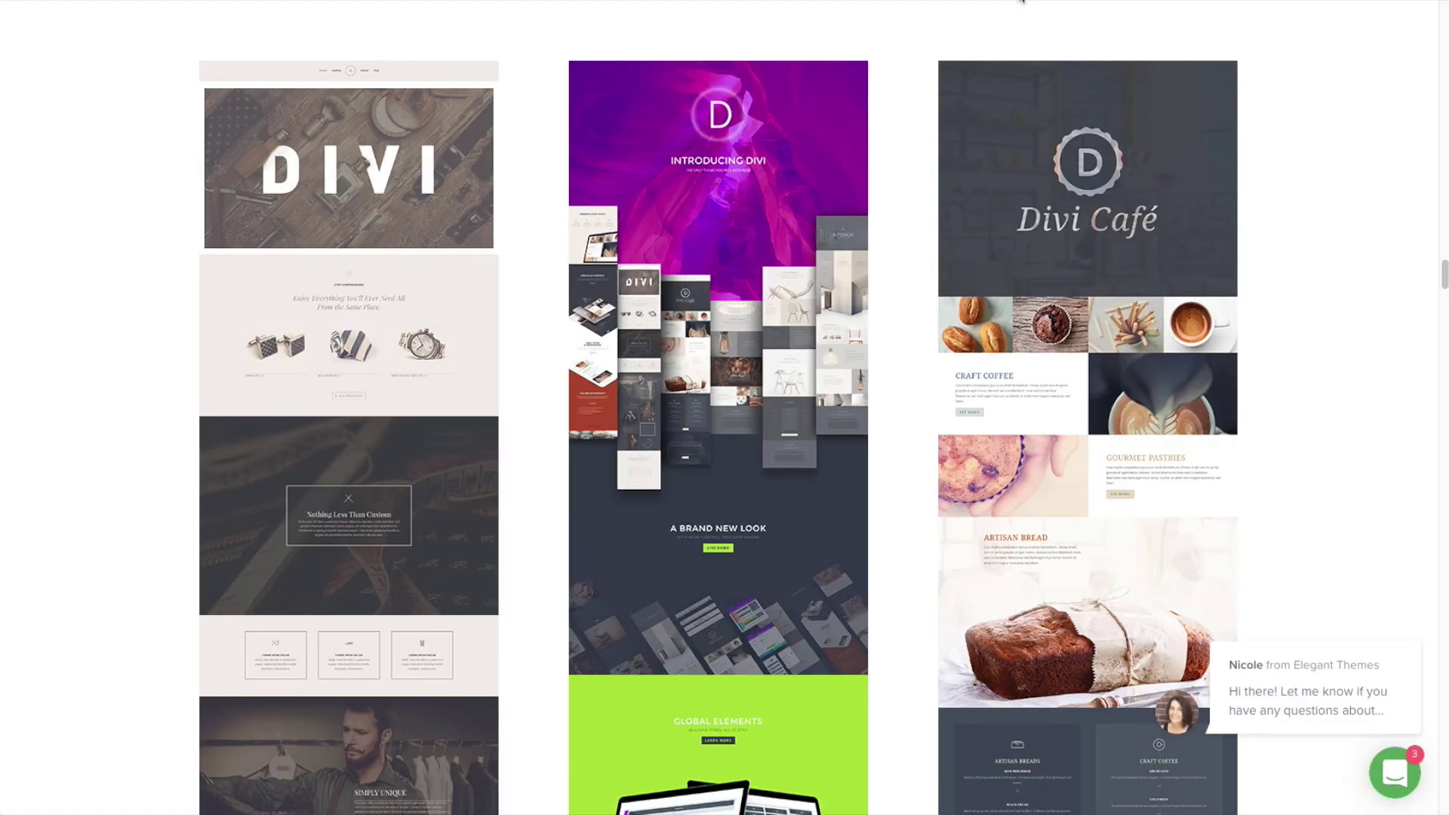
- Scroll further down the Elegant Themes Divi layouts page
scroll(957, 270, "down", 5)
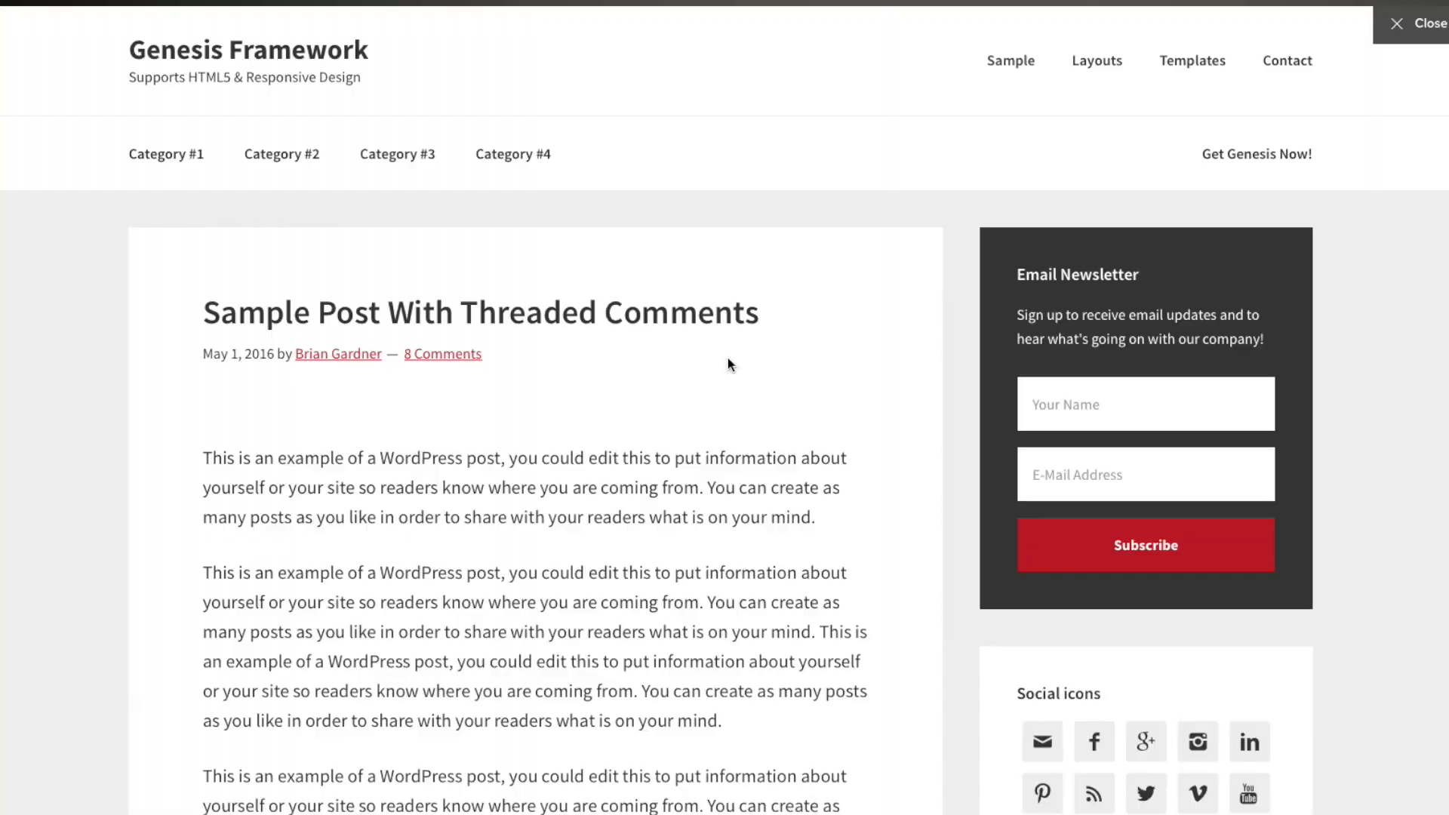
- Scroll through the Genesis demo's sample blog posts and back up
scroll(728, 358, "down", 8)
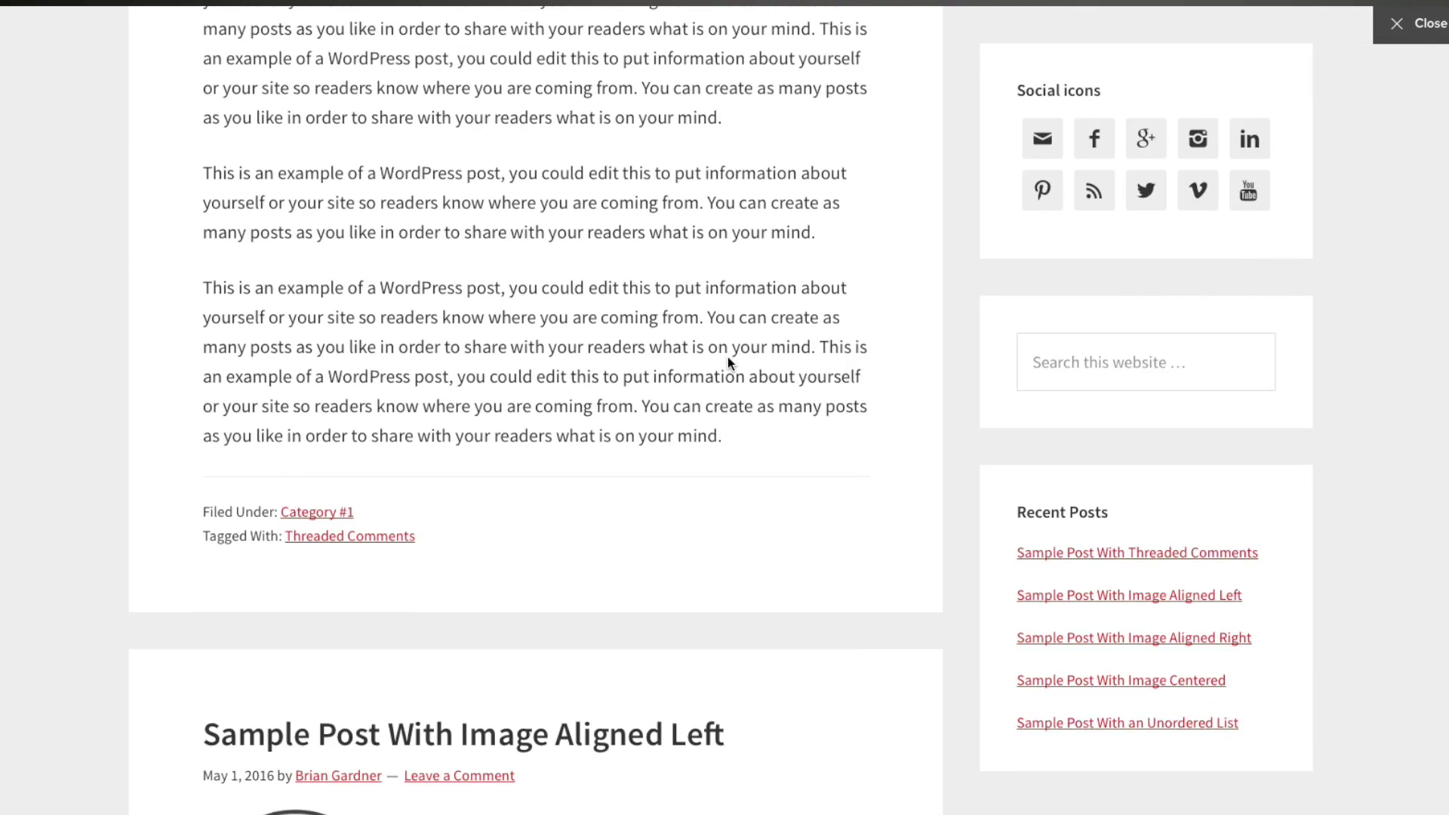
scroll(728, 360, "down", 8)
scroll(727, 356, "down", 16)
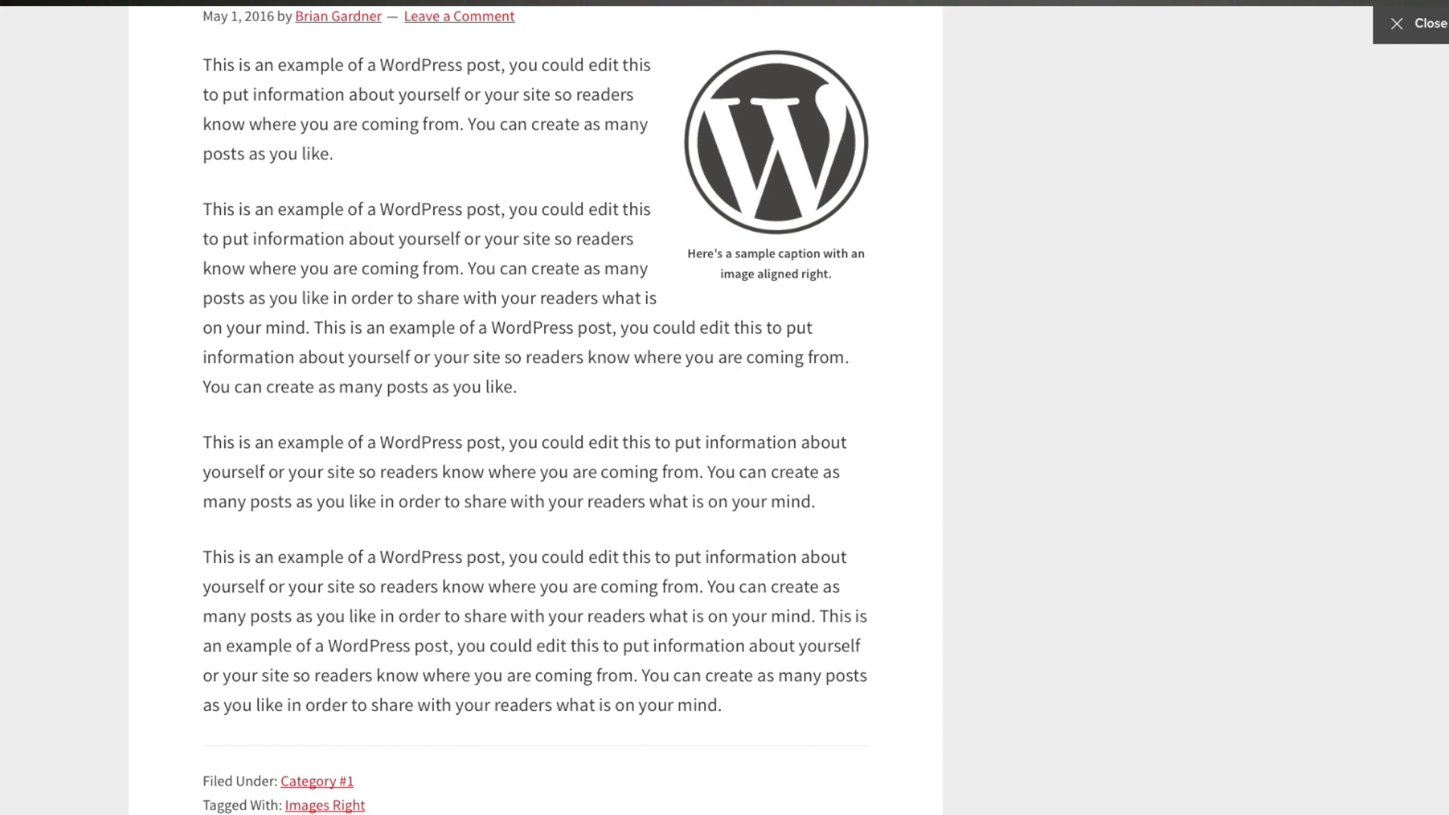
scroll(1391, 427, "down", 20)
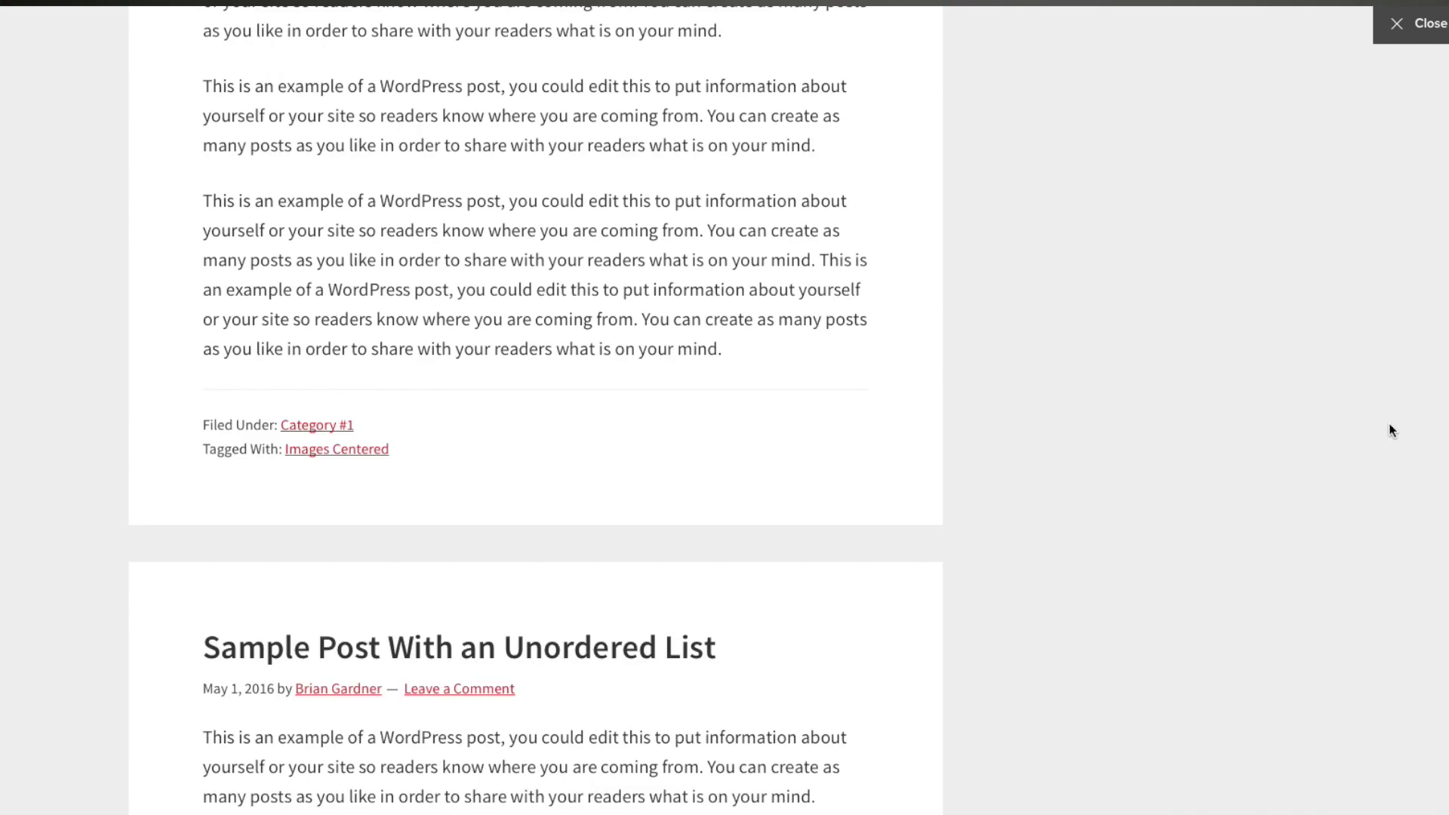
scroll(1392, 431, "down", 15)
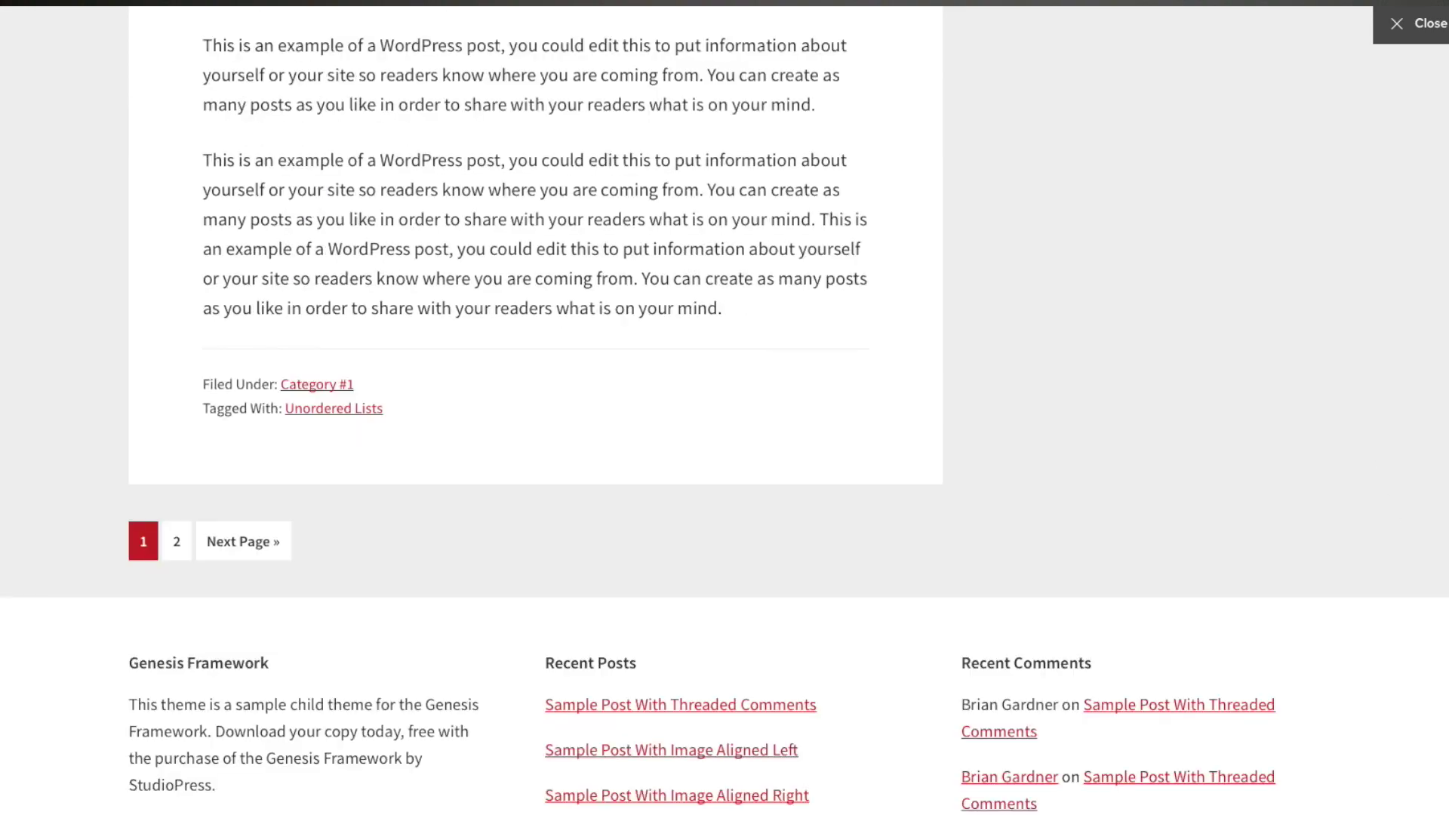
scroll(1437, 410, "up", 20)
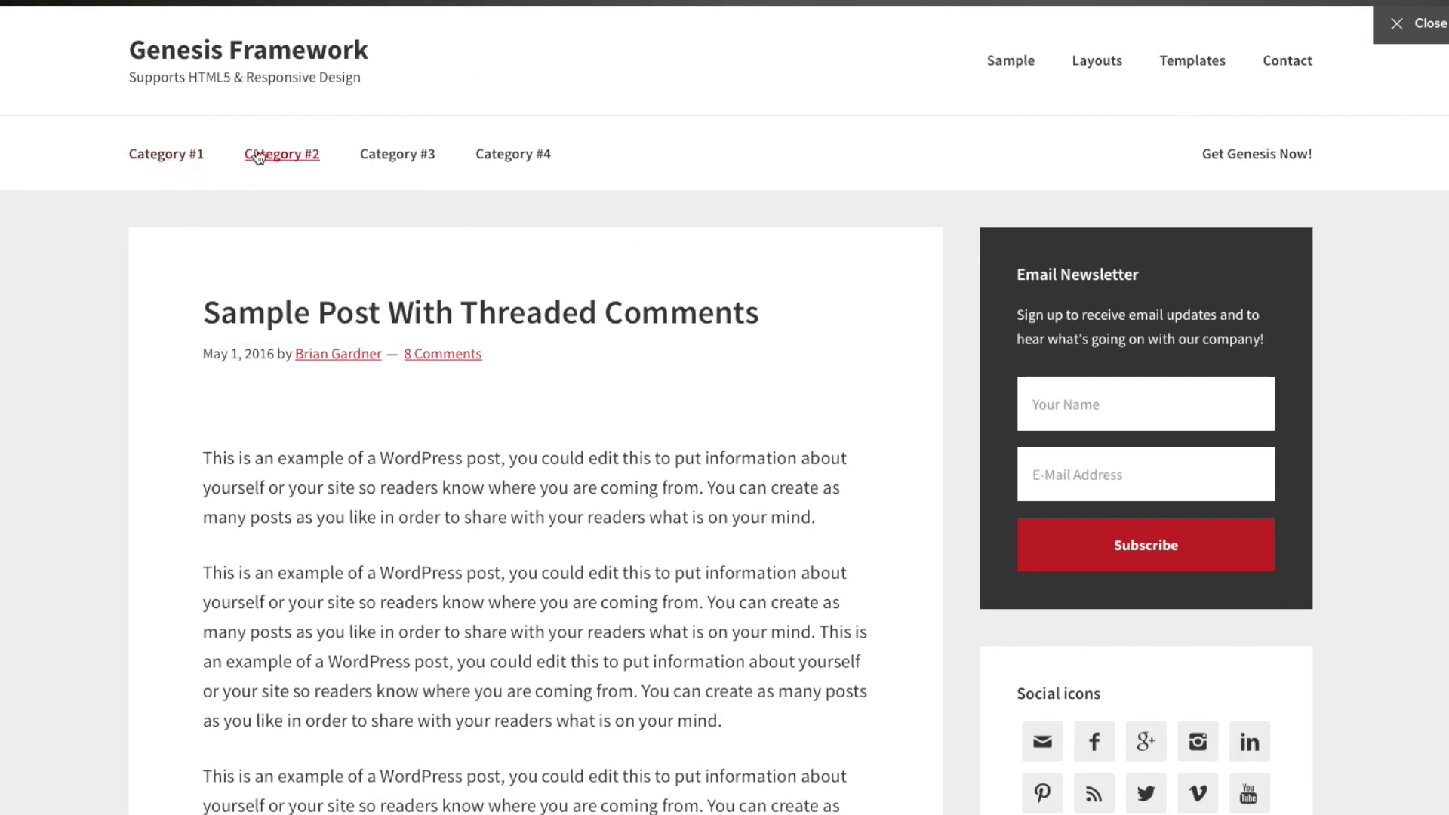
- Load the Content/Sidebar layout demo from the Layouts menu and scroll through it
mouse_move(1067, 77)
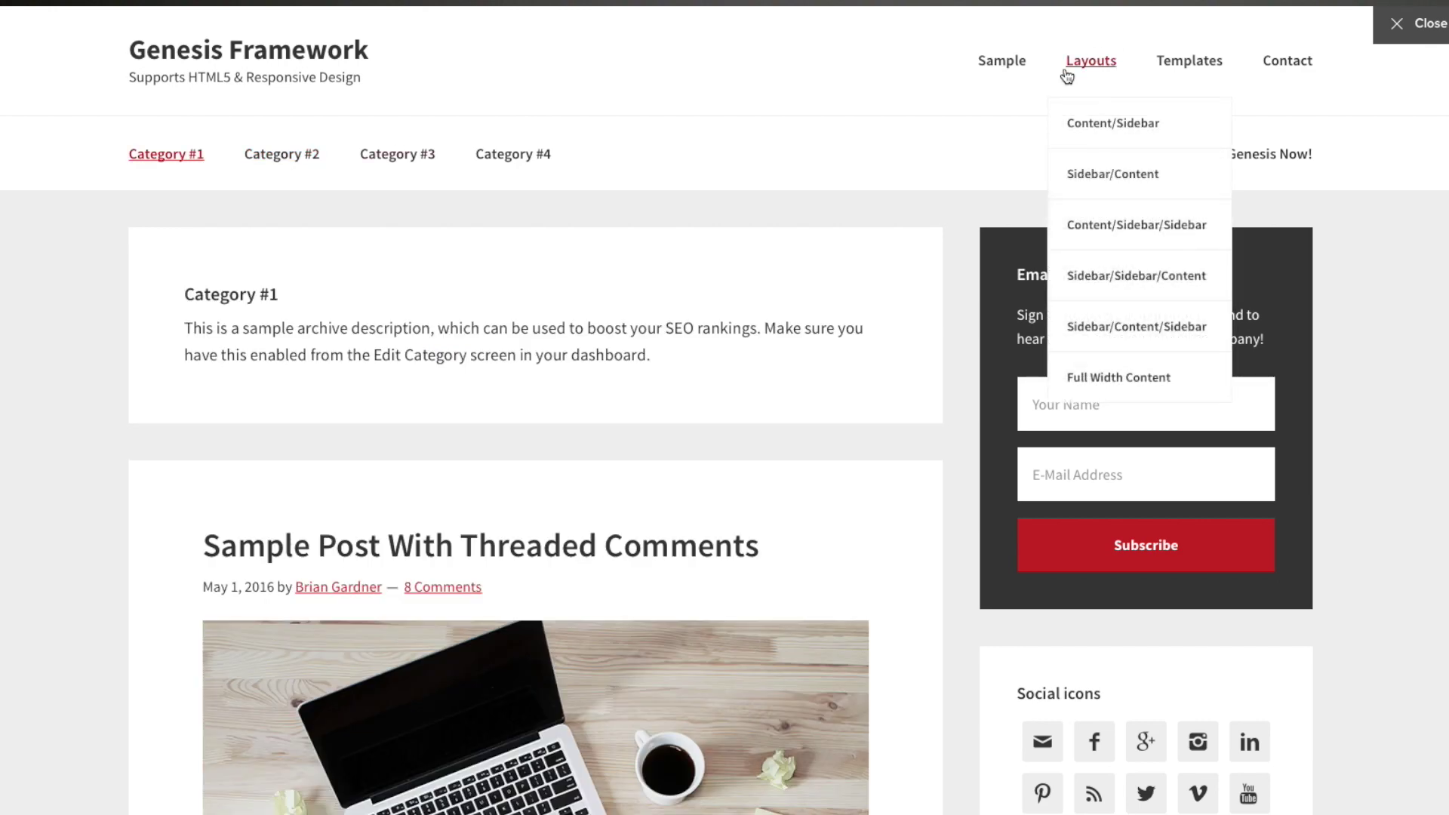
left_click(1114, 124)
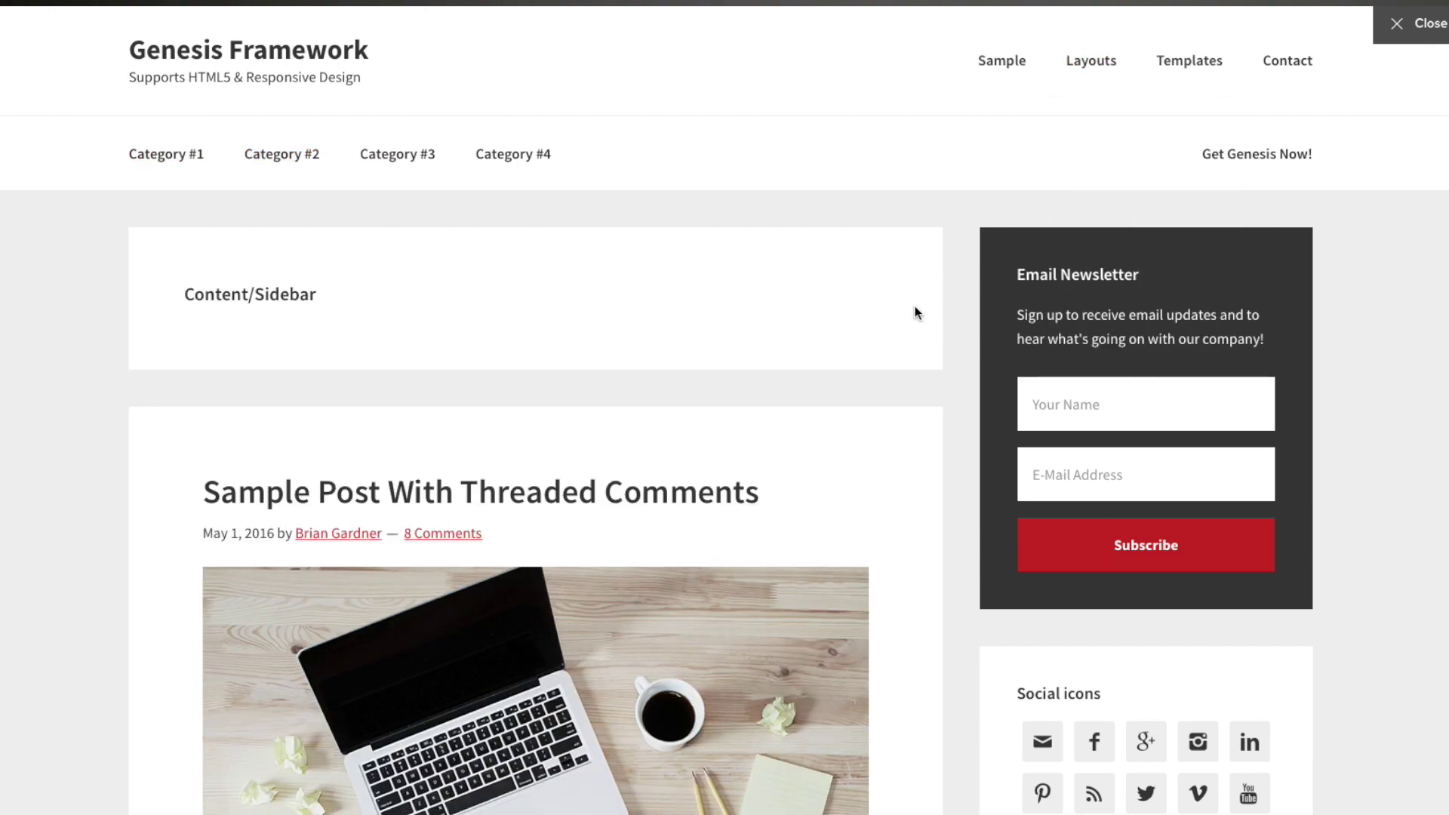
scroll(917, 314, "down", 6)
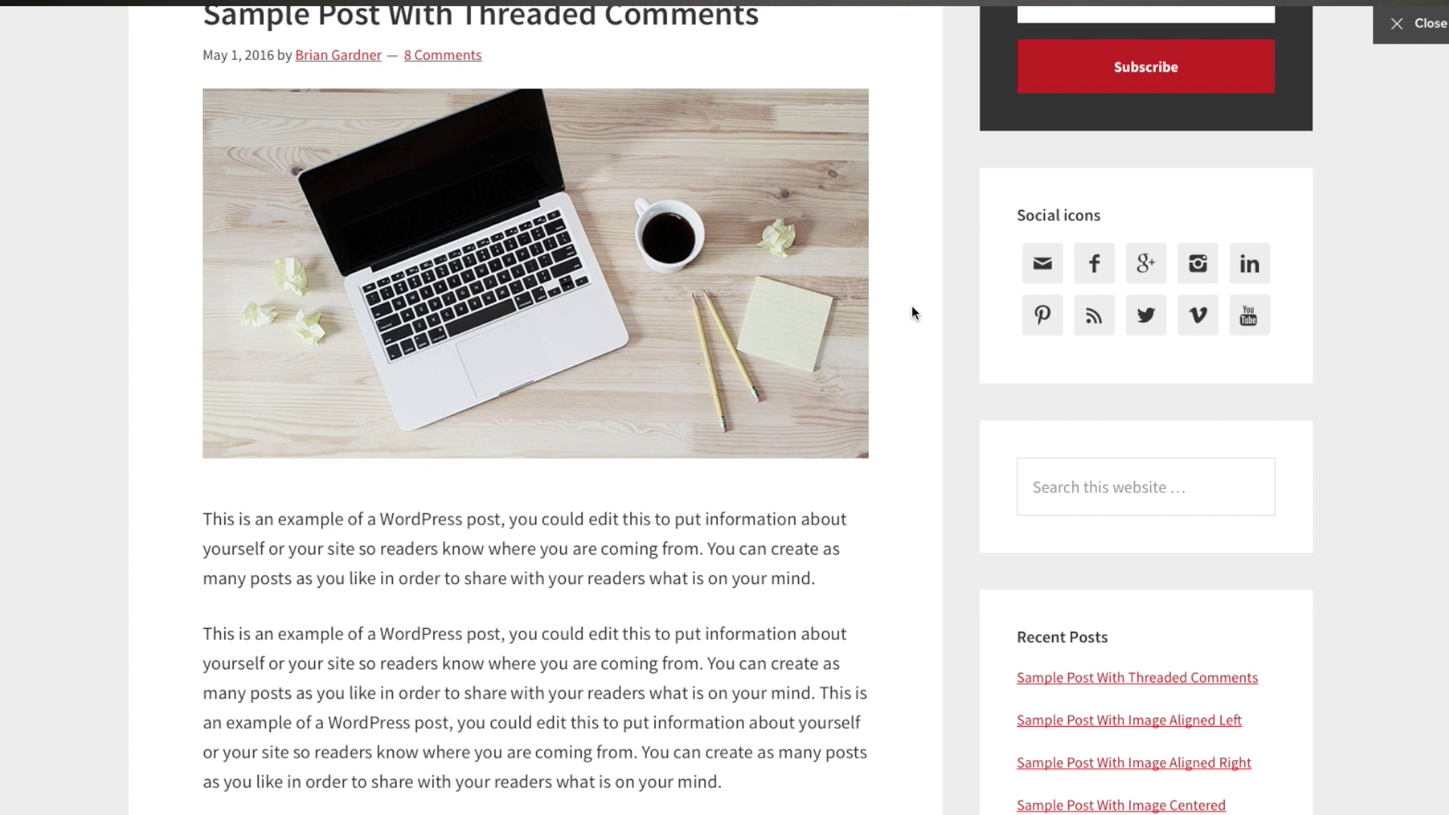
scroll(911, 311, "up", 6)
mouse_move(1109, 65)
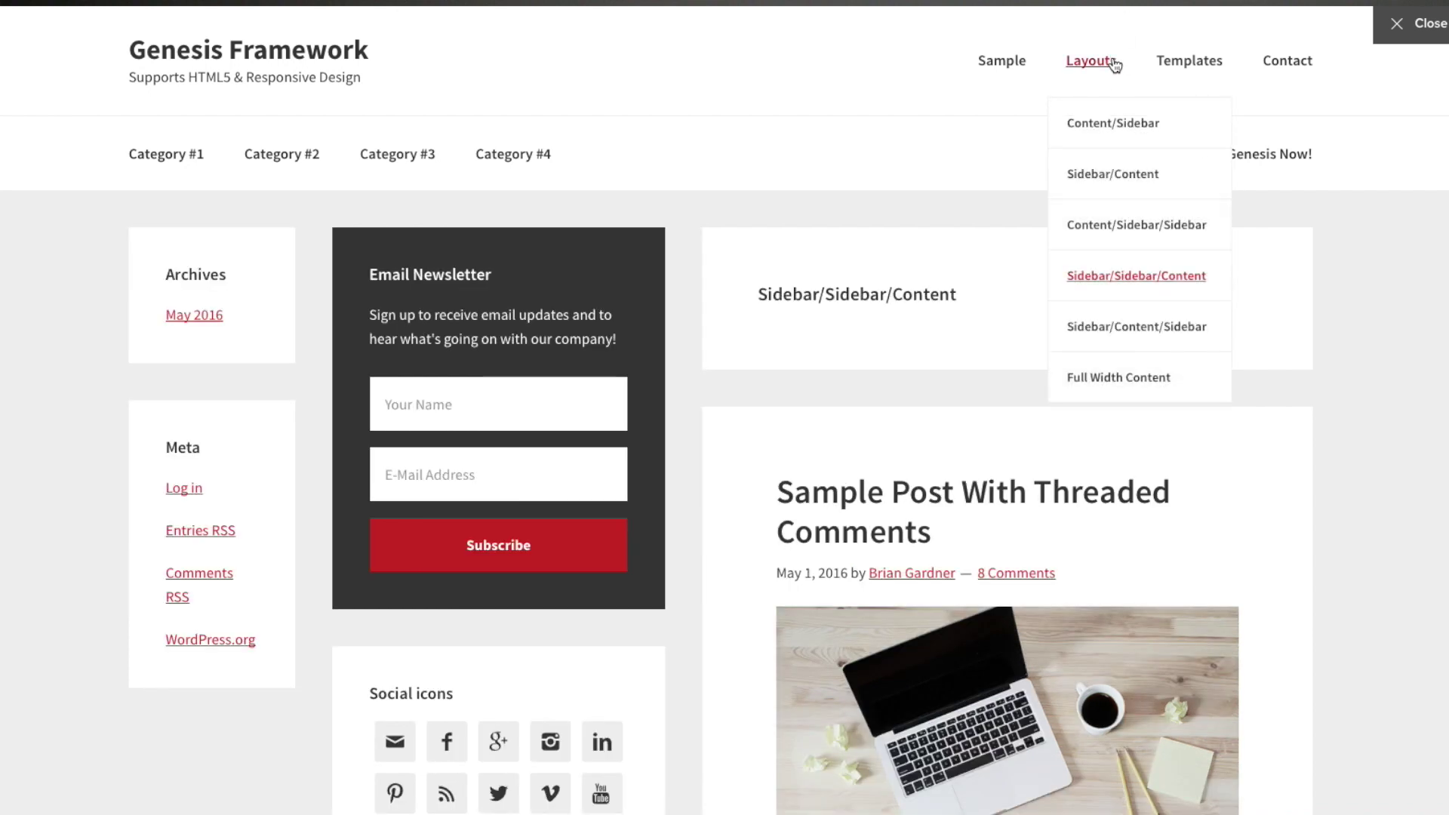
- Load the Full Width Content layout demo and scroll through its sidebar-free page
left_click(1163, 376)
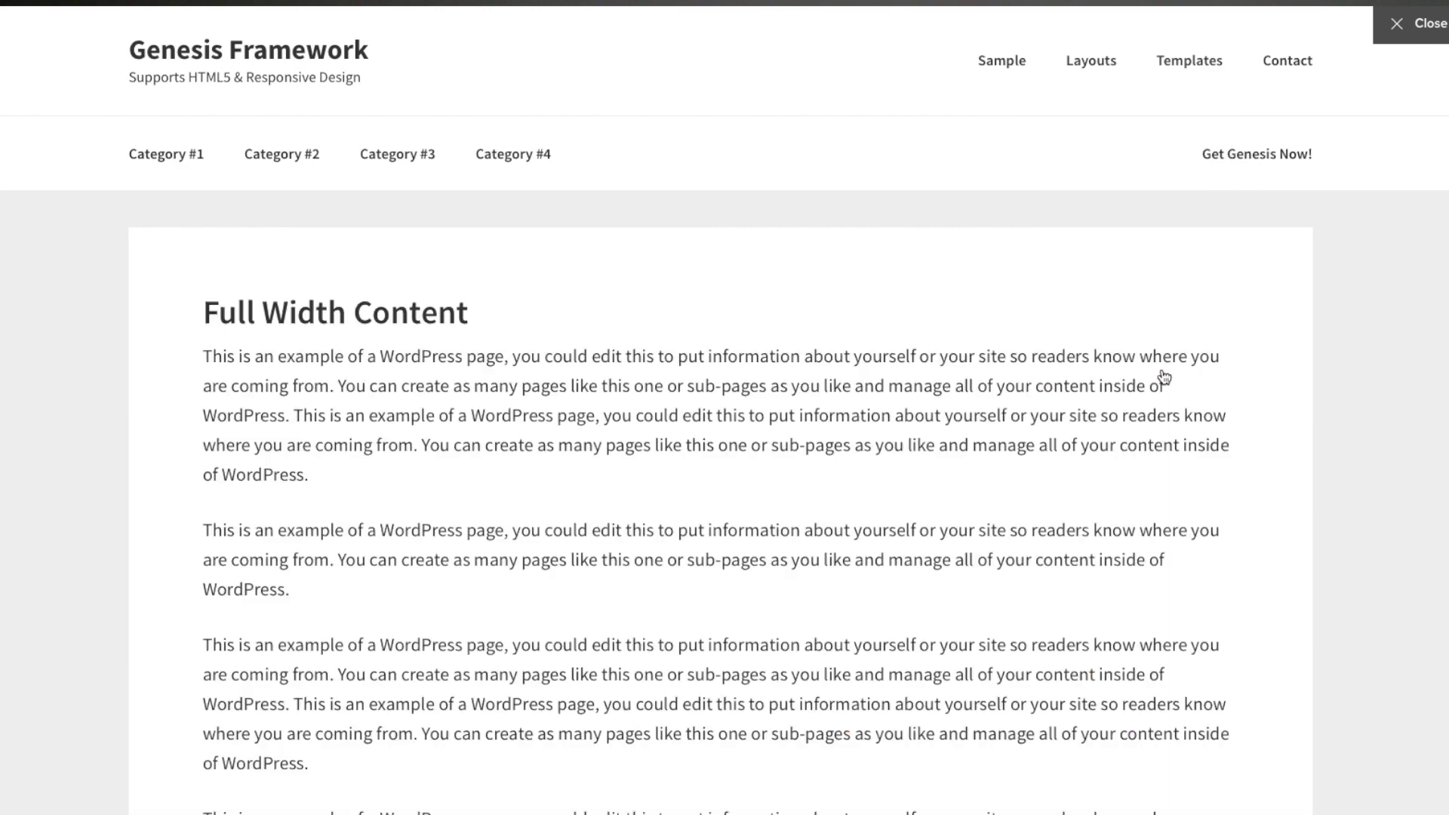
scroll(1086, 389, "down", 10)
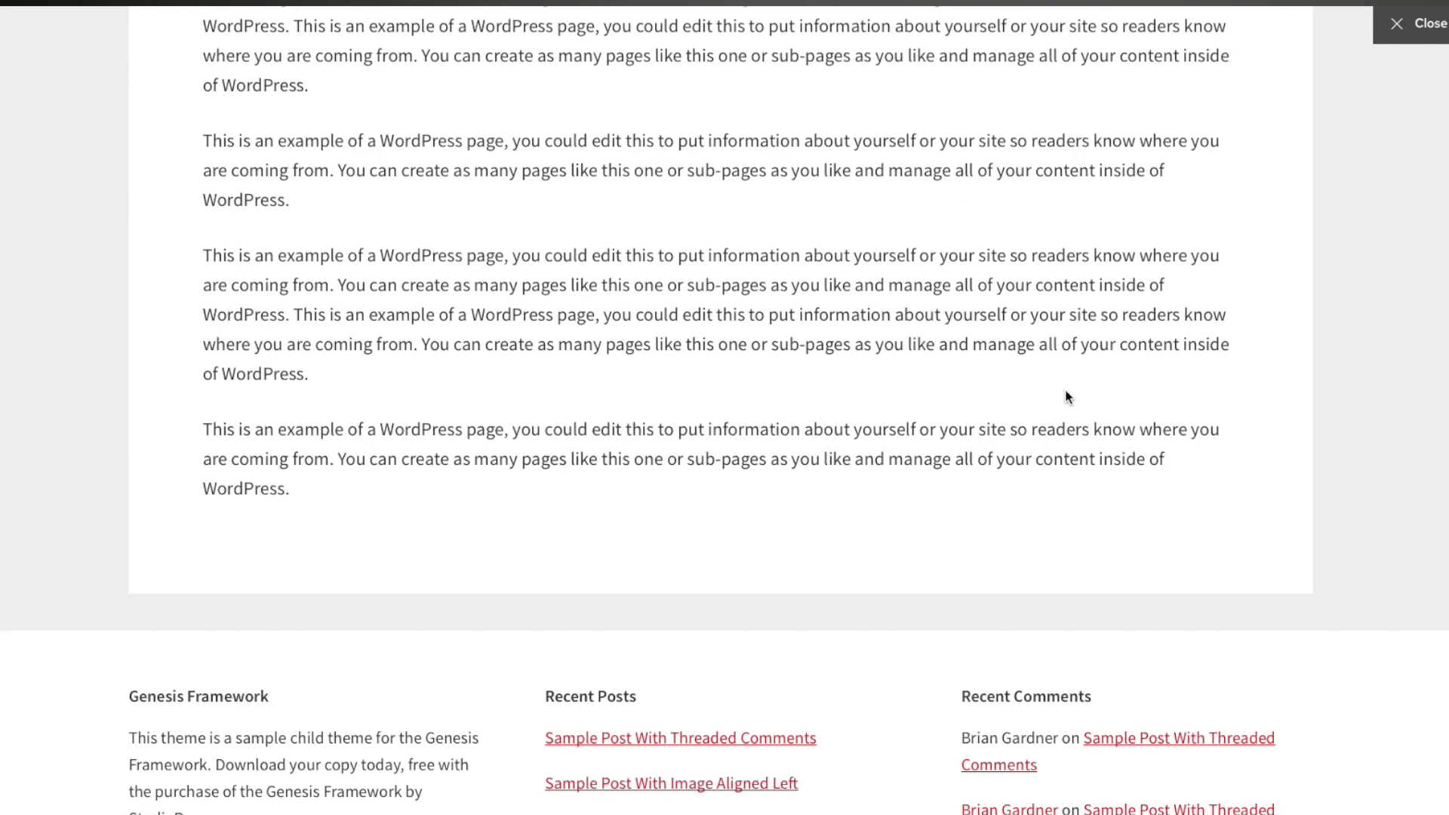
scroll(1065, 395, "up", 7)
scroll(1059, 388, "up", 3)
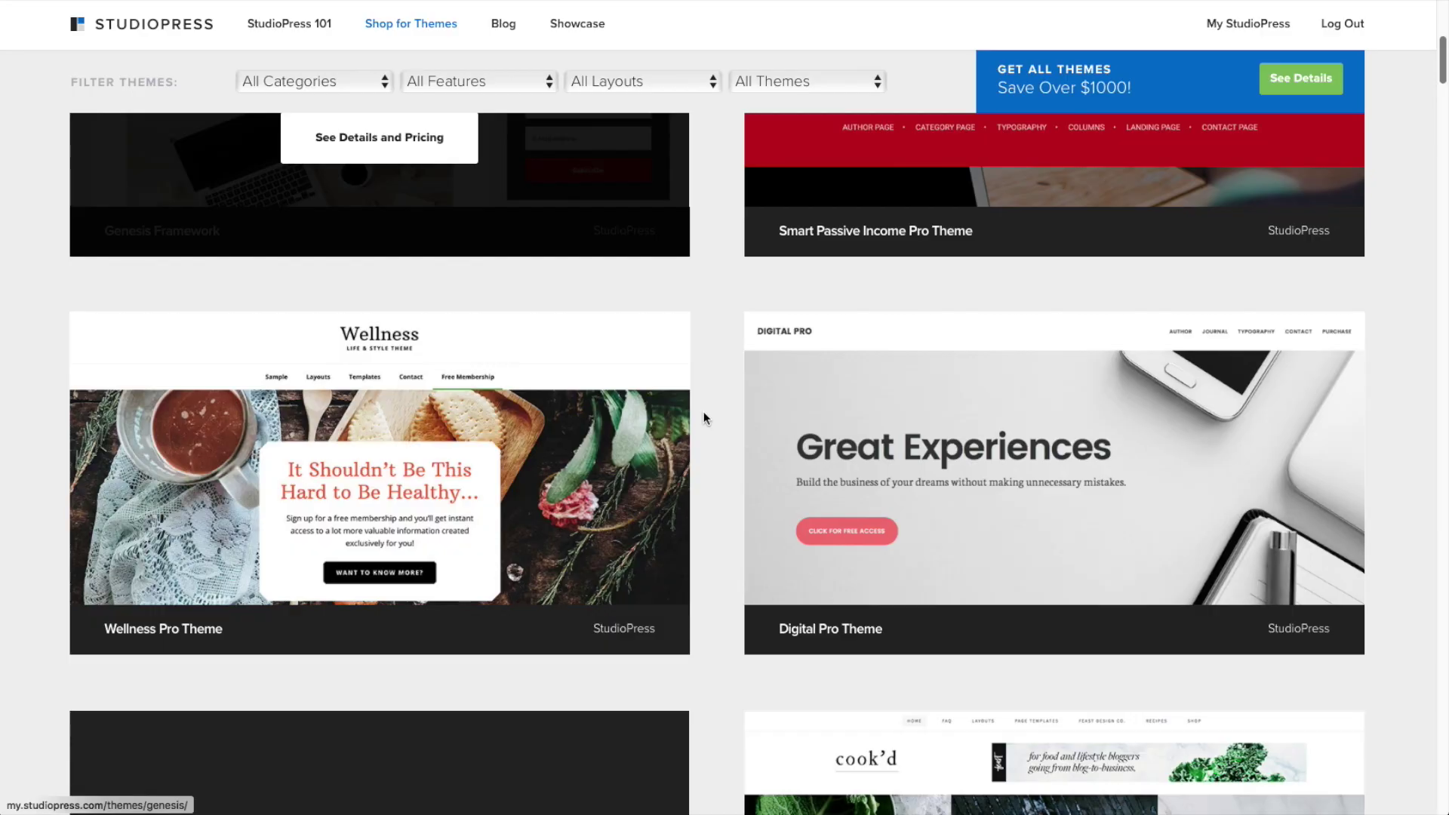
- Scroll down the StudioPress theme list past Café Pro and No Sidebar Pro
scroll(703, 410, "down", 5)
scroll(704, 412, "down", 5)
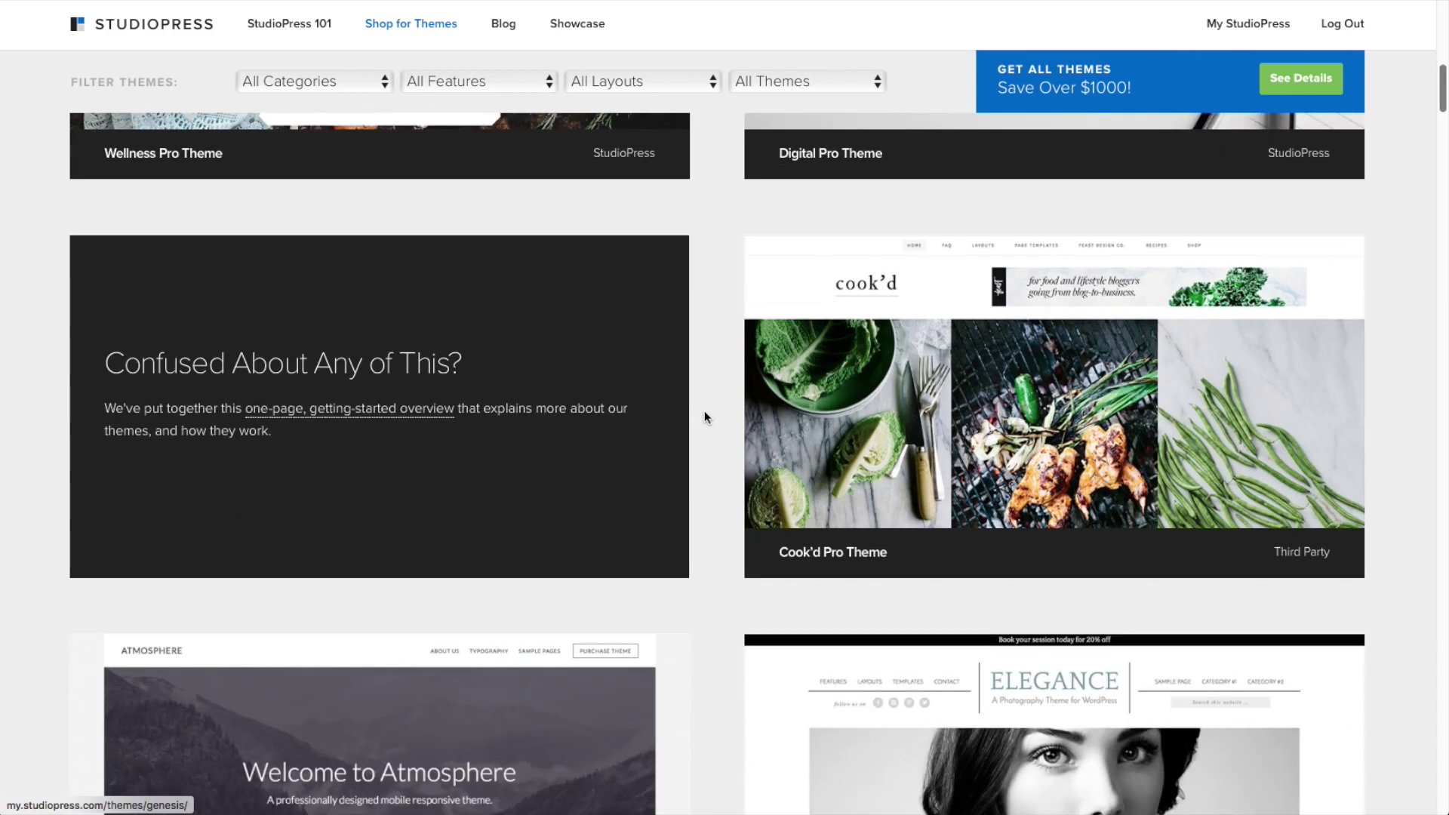
scroll(704, 417, "down", 5)
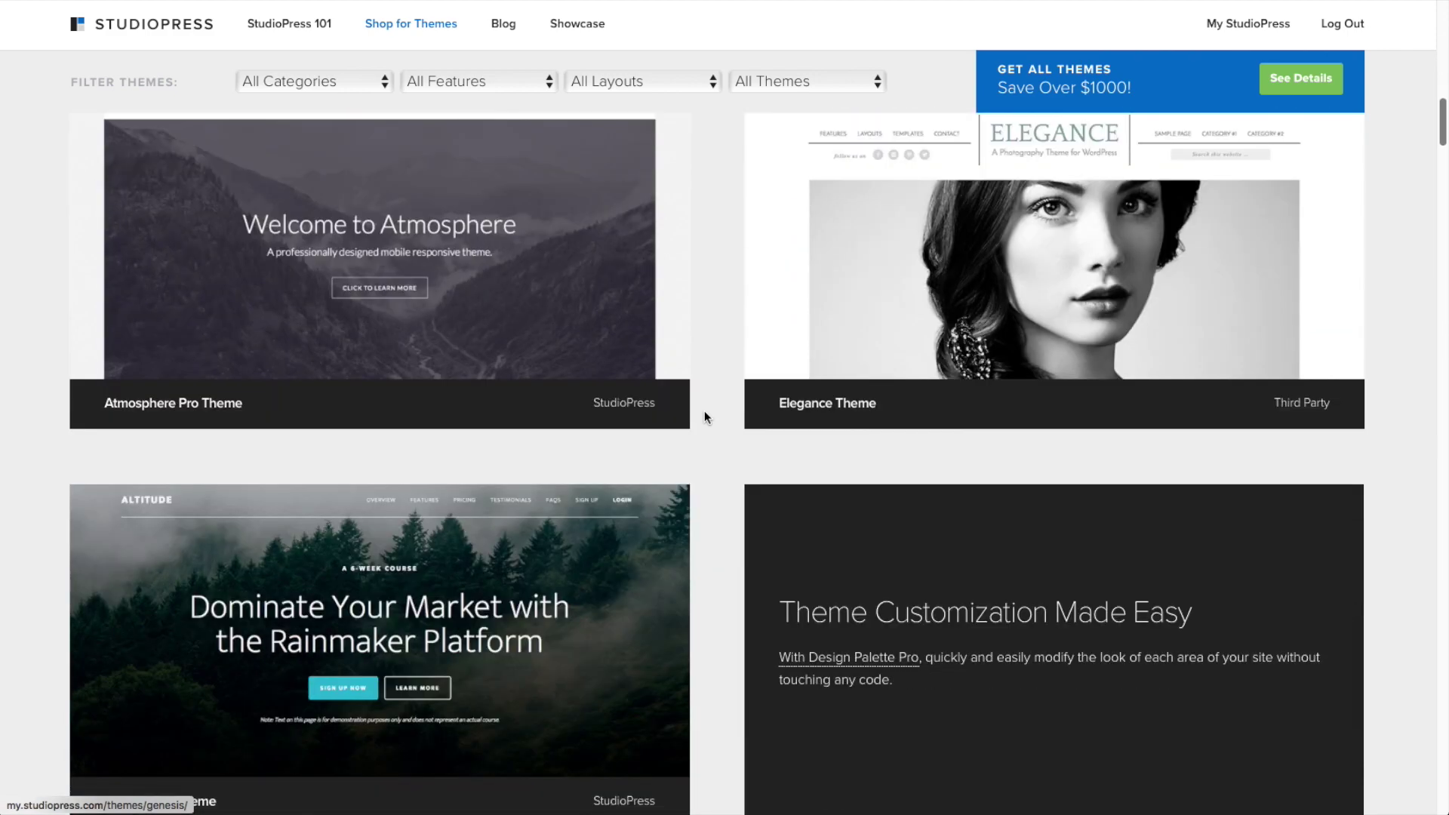
scroll(704, 417, "down", 8)
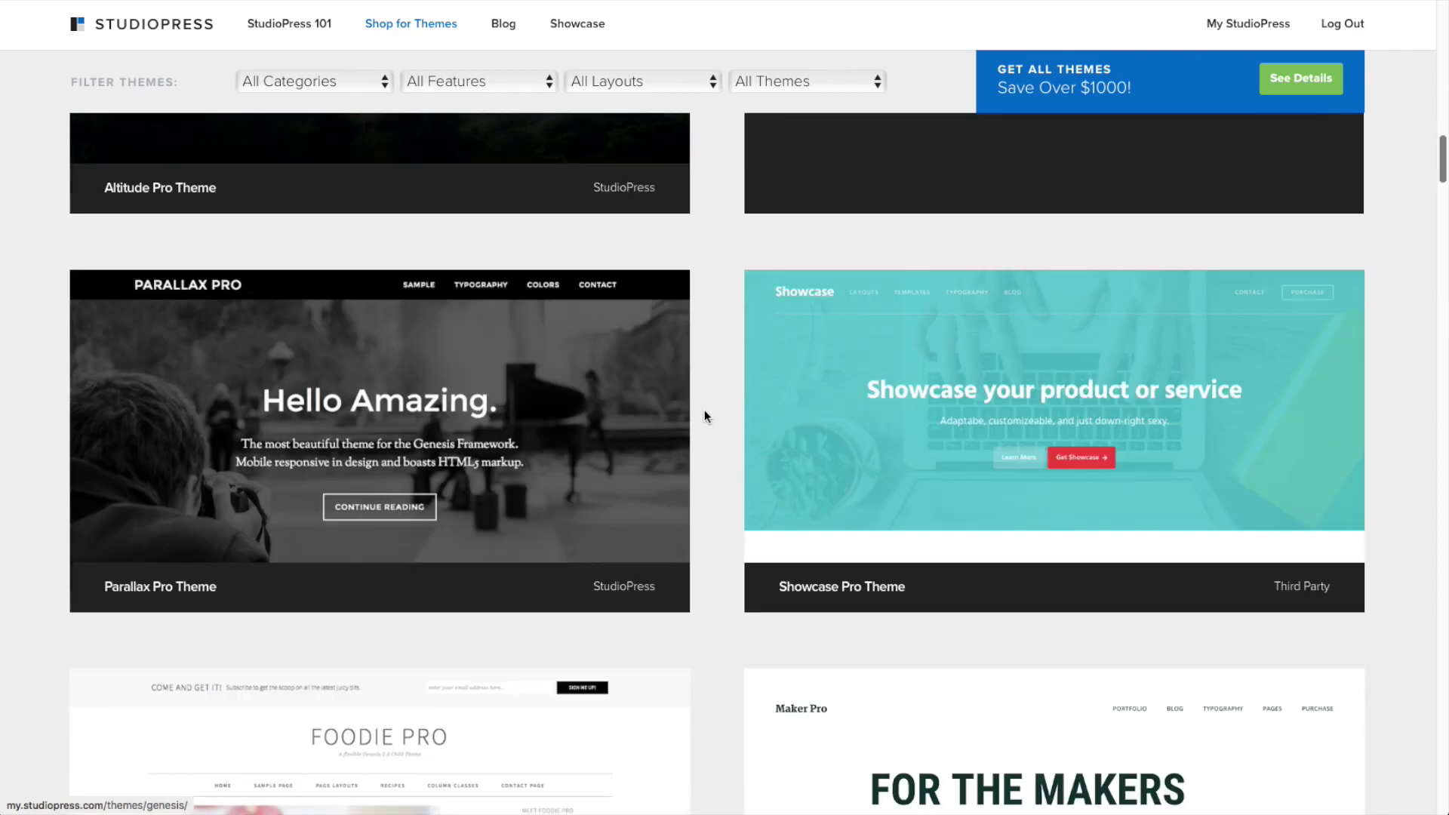
scroll(704, 413, "down", 4)
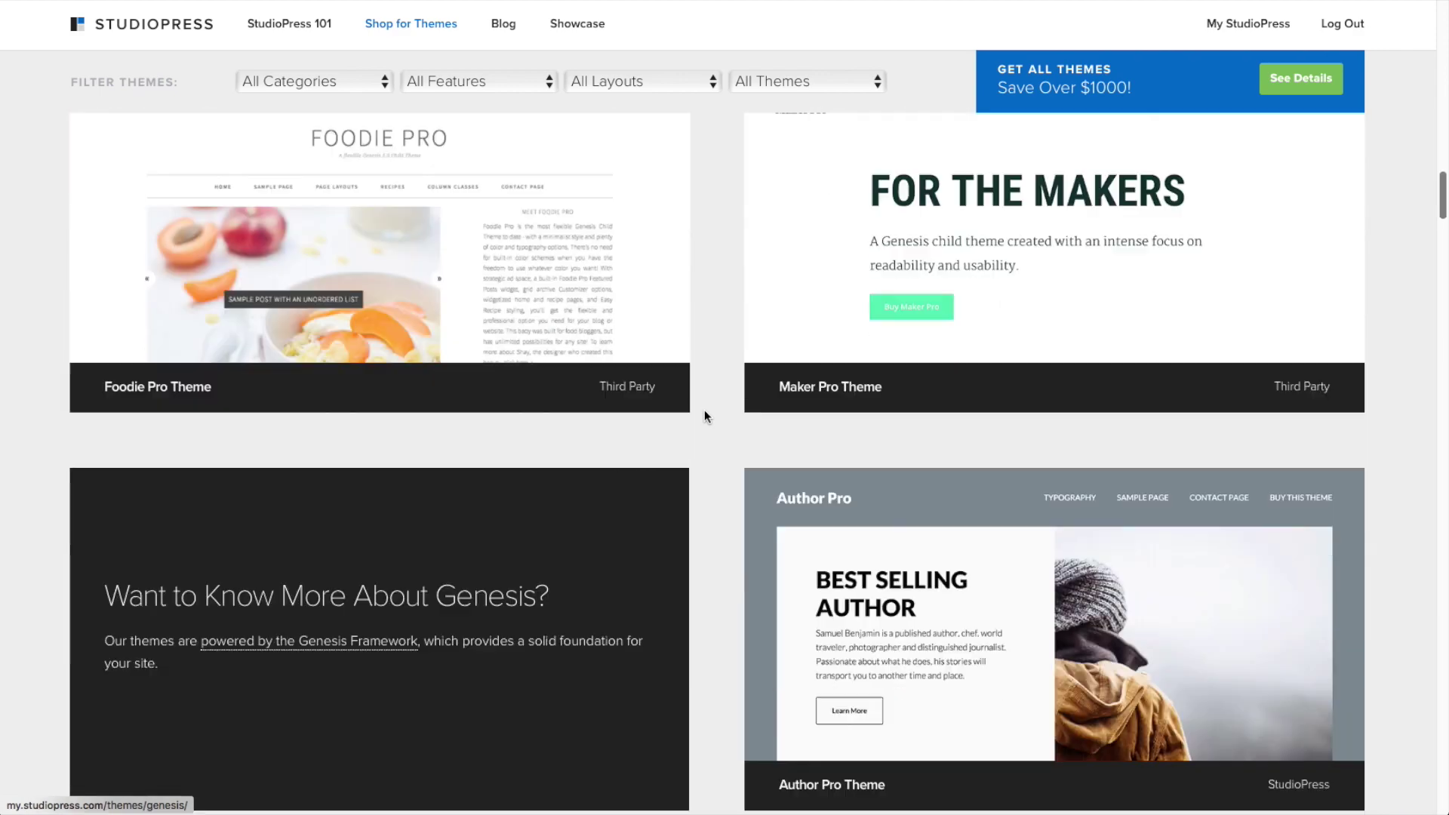
scroll(703, 414, "down", 4)
scroll(704, 414, "down", 9)
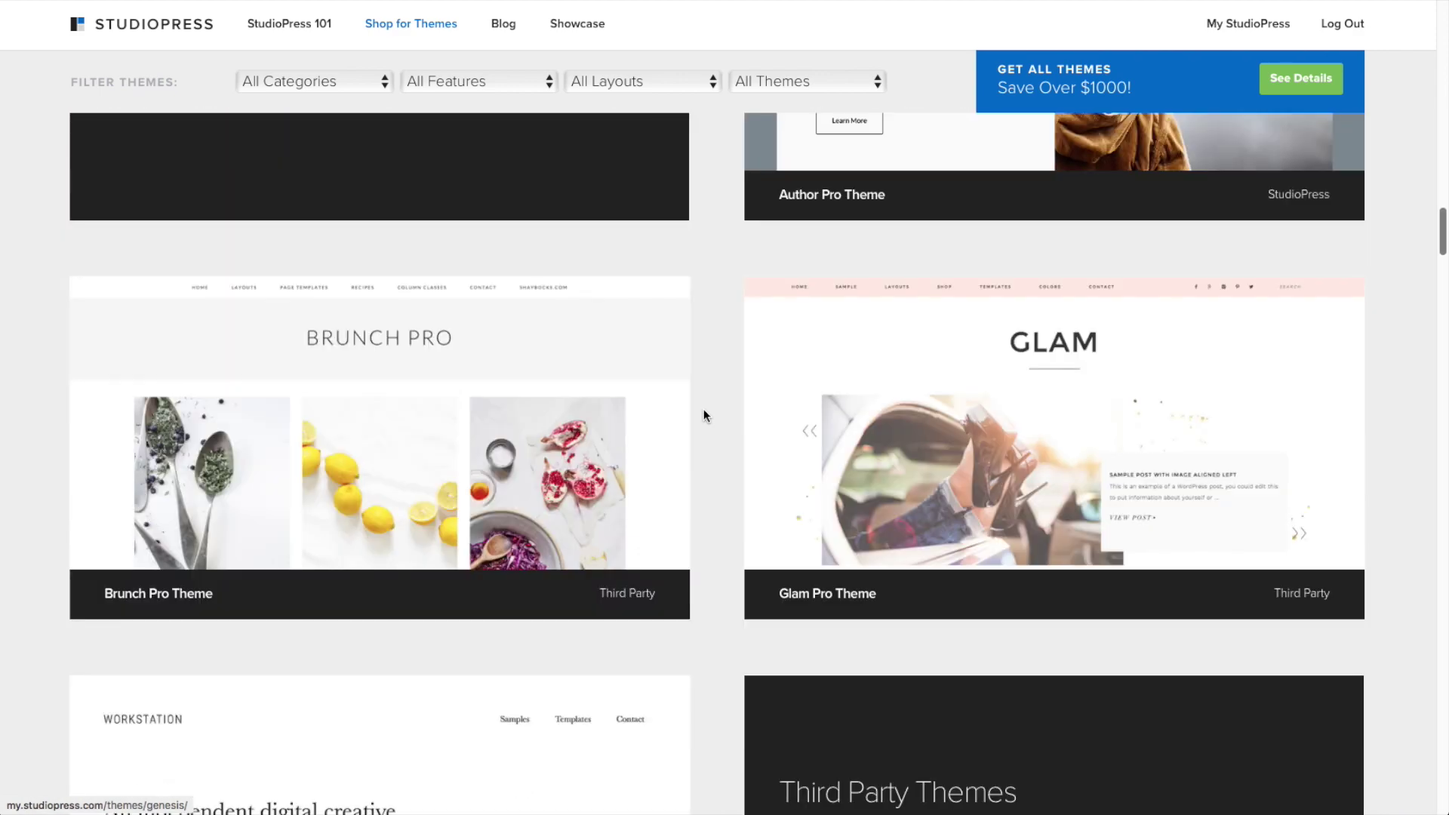
scroll(703, 414, "down", 7)
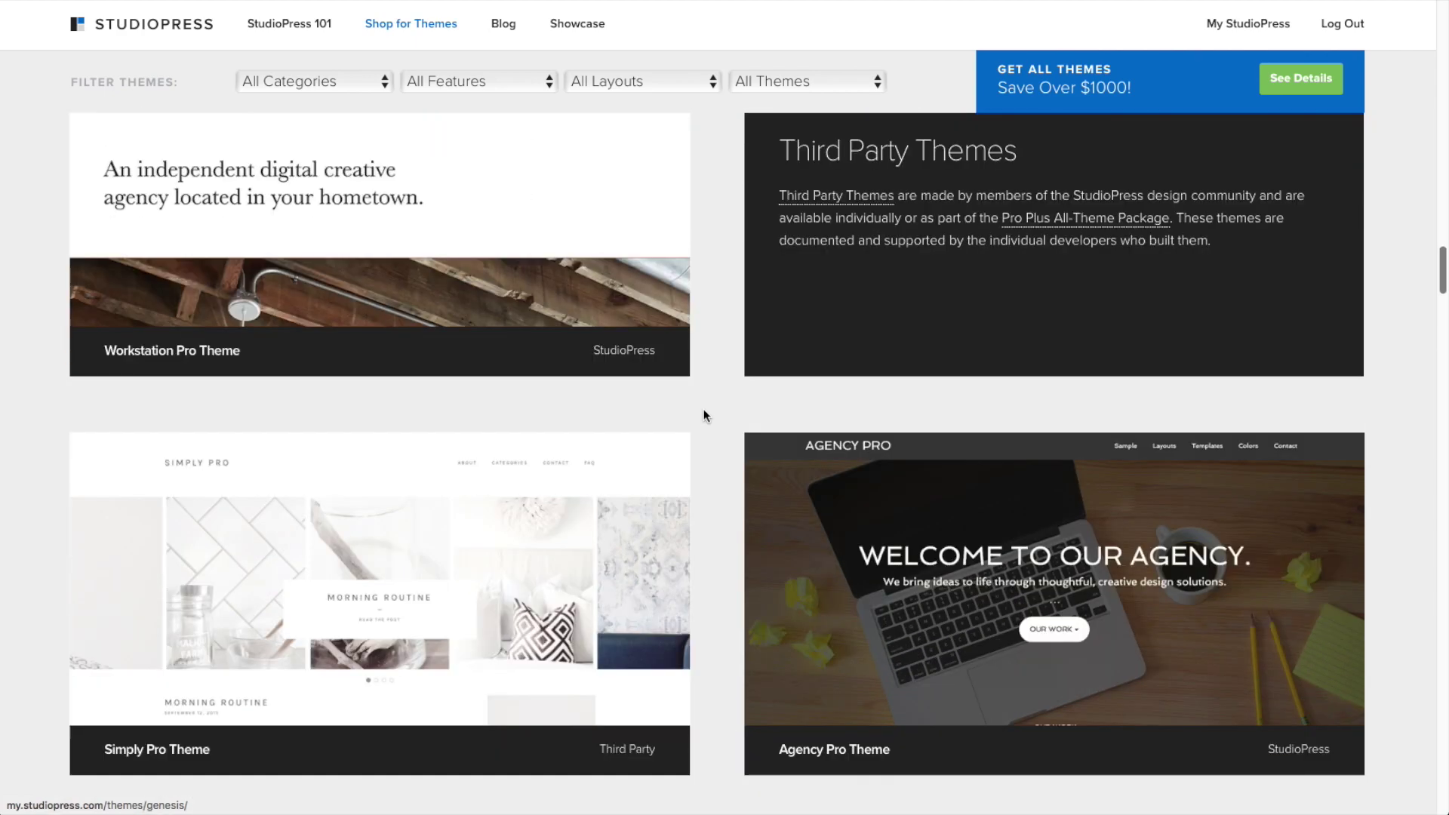
scroll(704, 415, "down", 9)
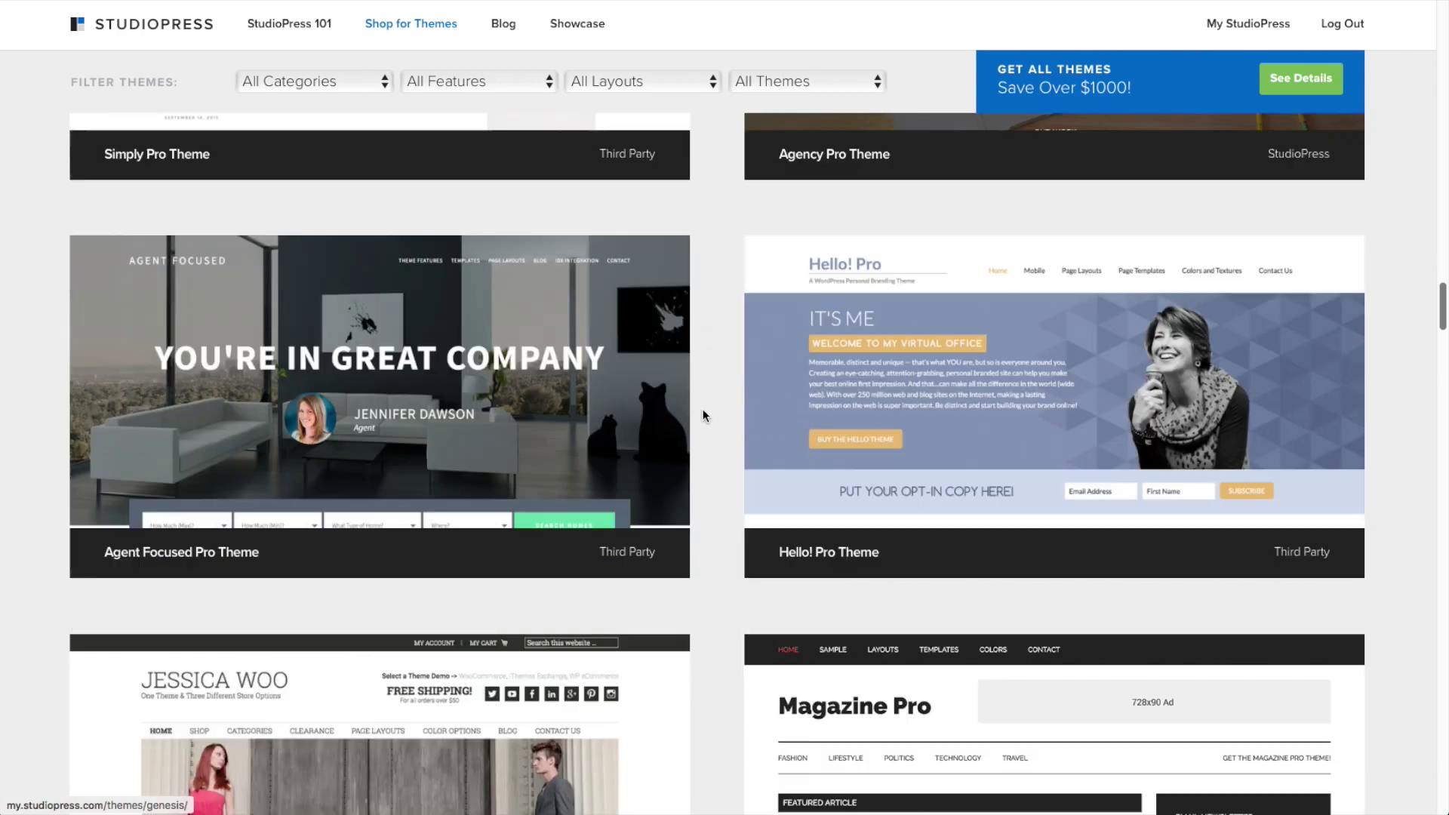
scroll(703, 415, "down", 9)
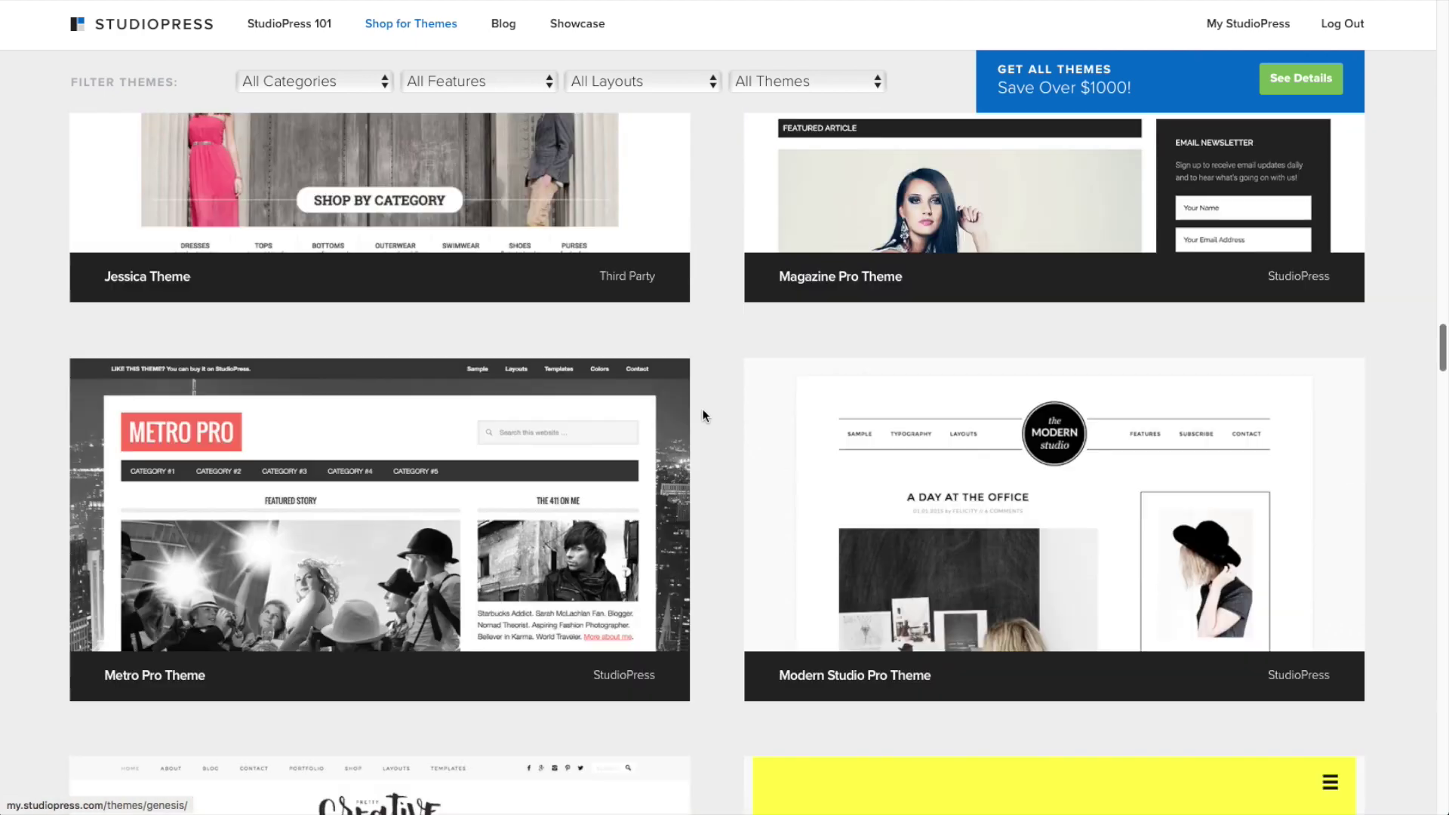
scroll(702, 415, "down", 8)
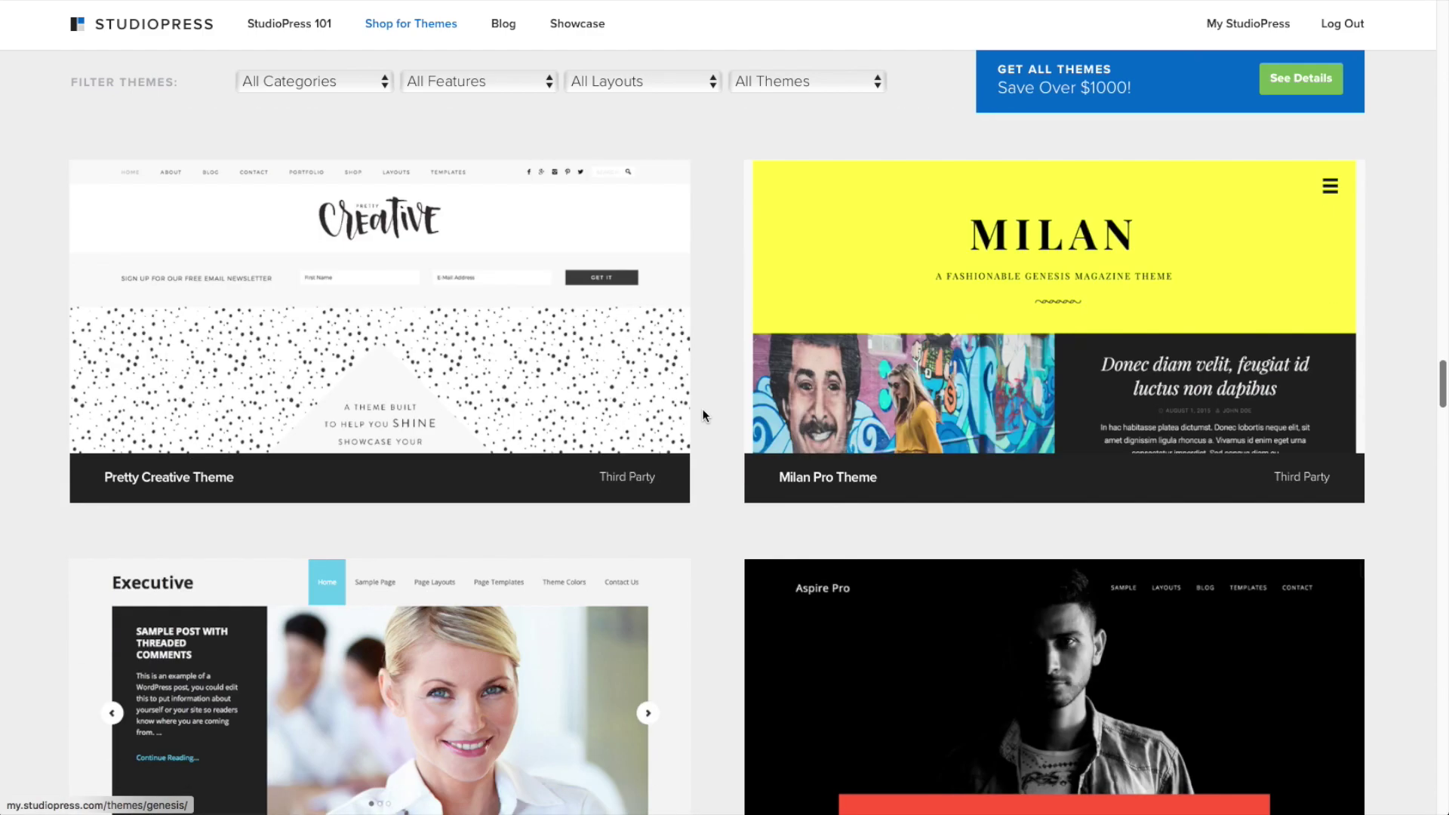
scroll(702, 414, "down", 6)
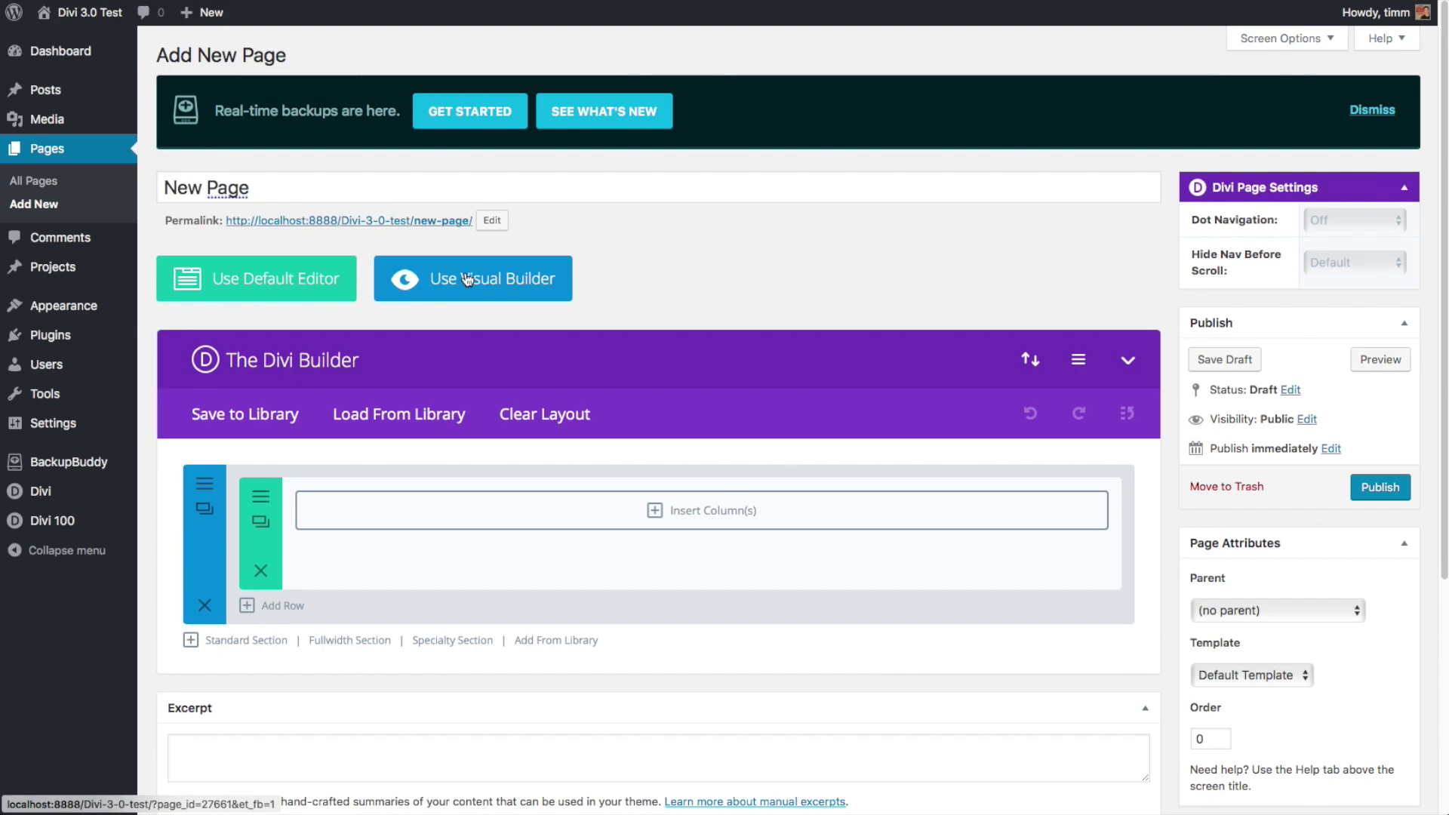
- Add a two-column row with a Text module to the page's empty section
left_click(466, 279)
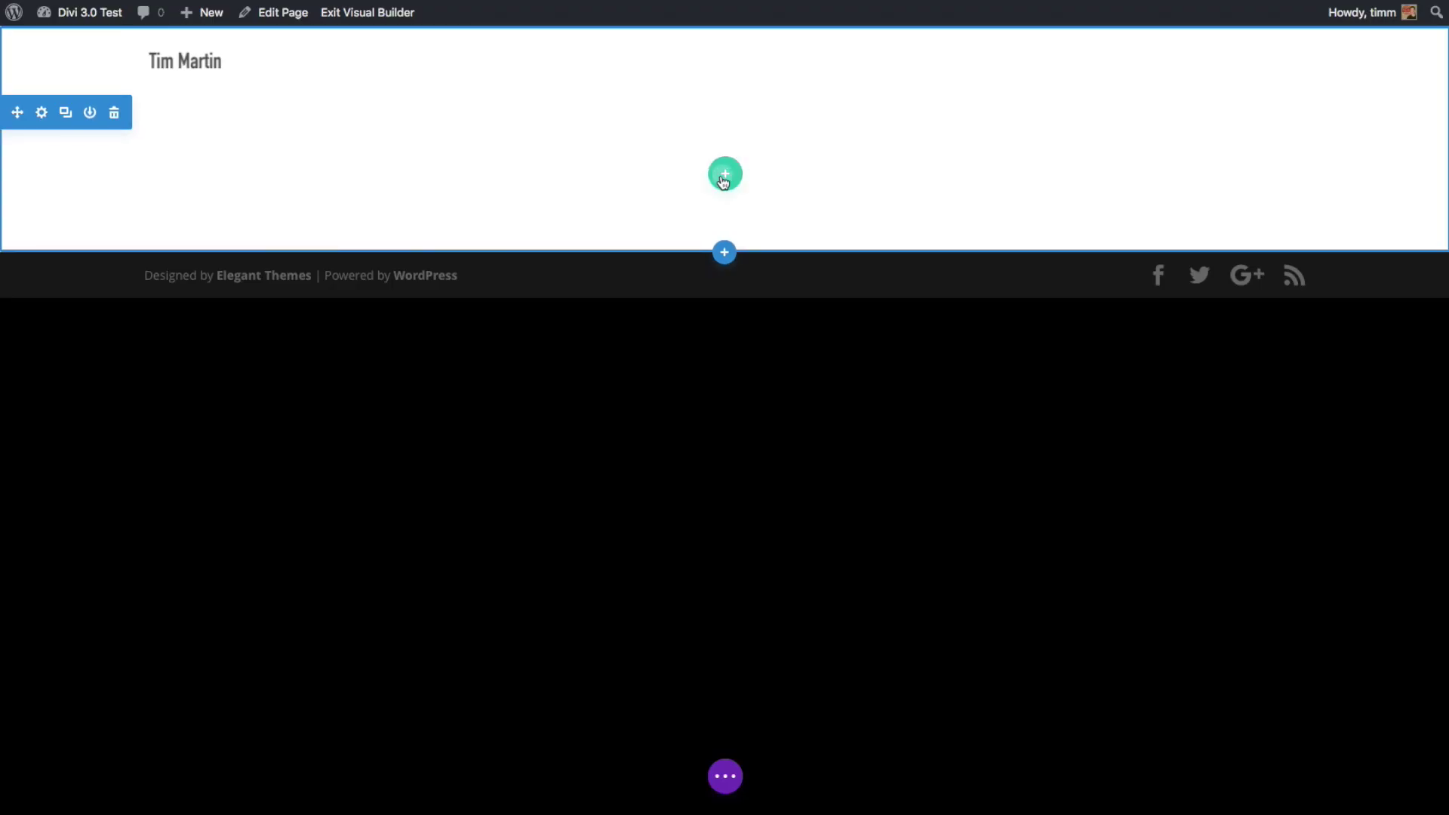
left_click(724, 172)
left_click(726, 309)
type("text")
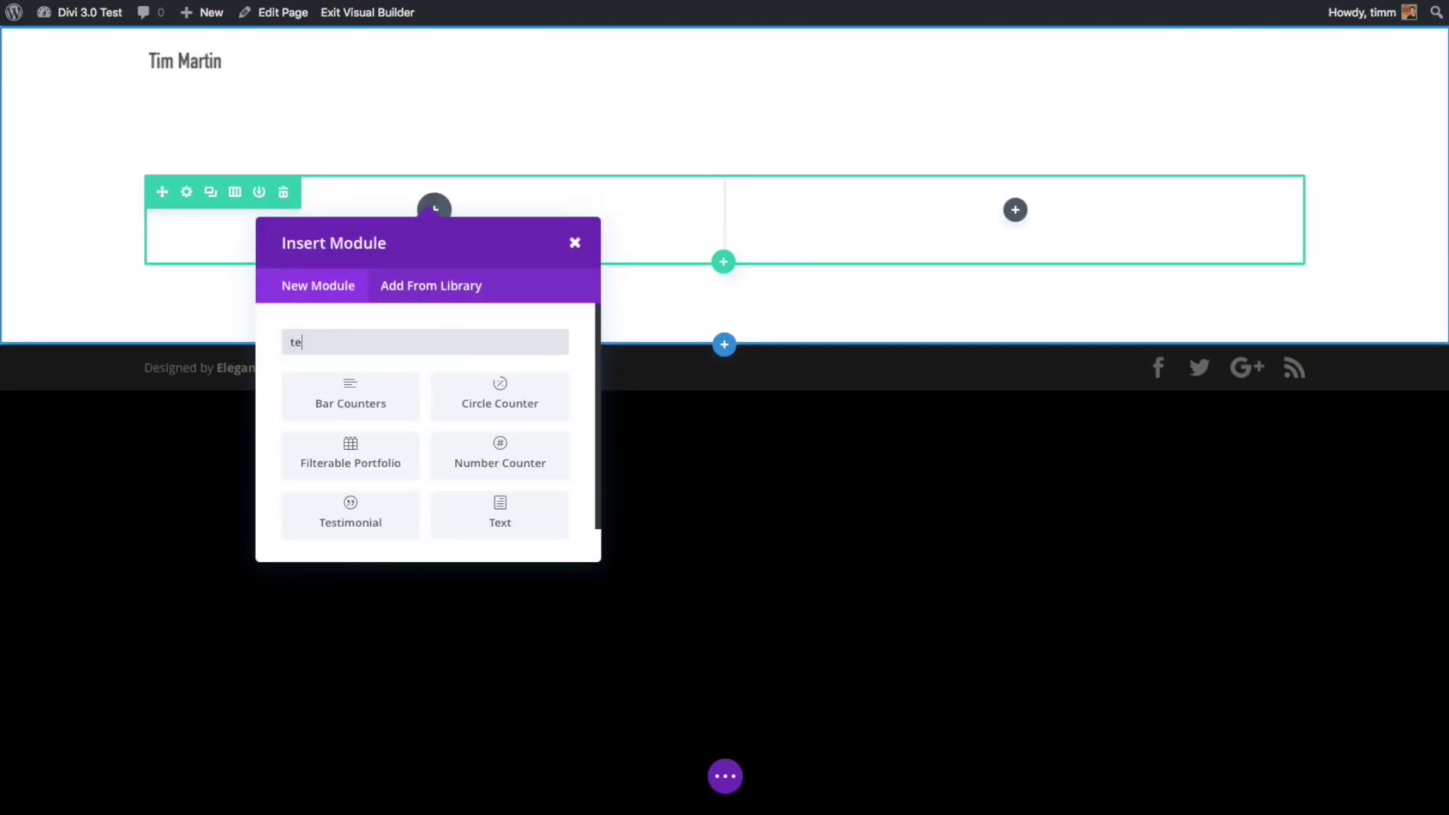
left_click(365, 395)
- Make 'Some Text on a page' a Heading 1 with an enlarged font size
scroll(161, 322, "down", 3)
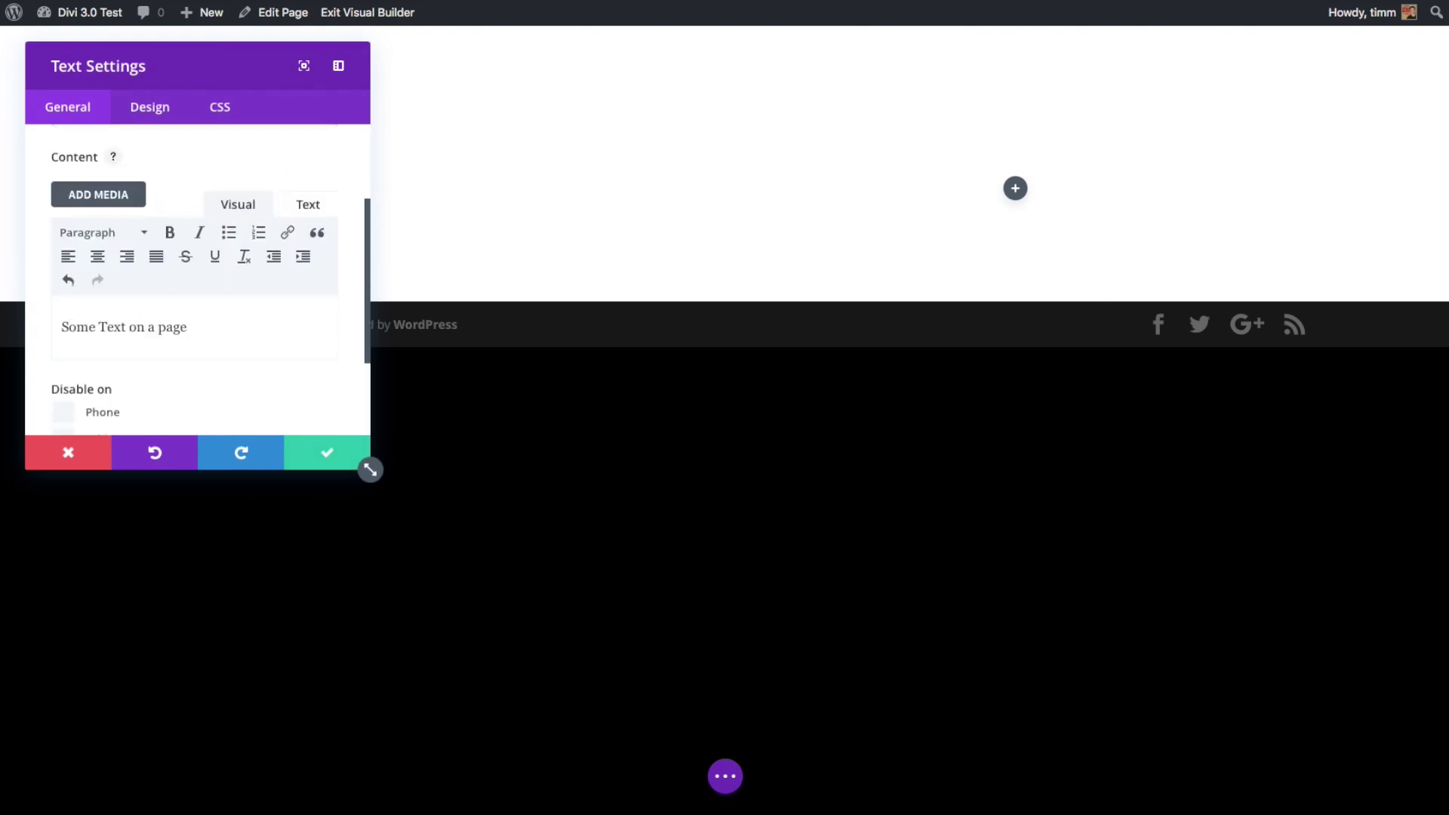
left_click_drag(184, 336, 61, 324)
left_click(121, 234)
left_click(131, 296)
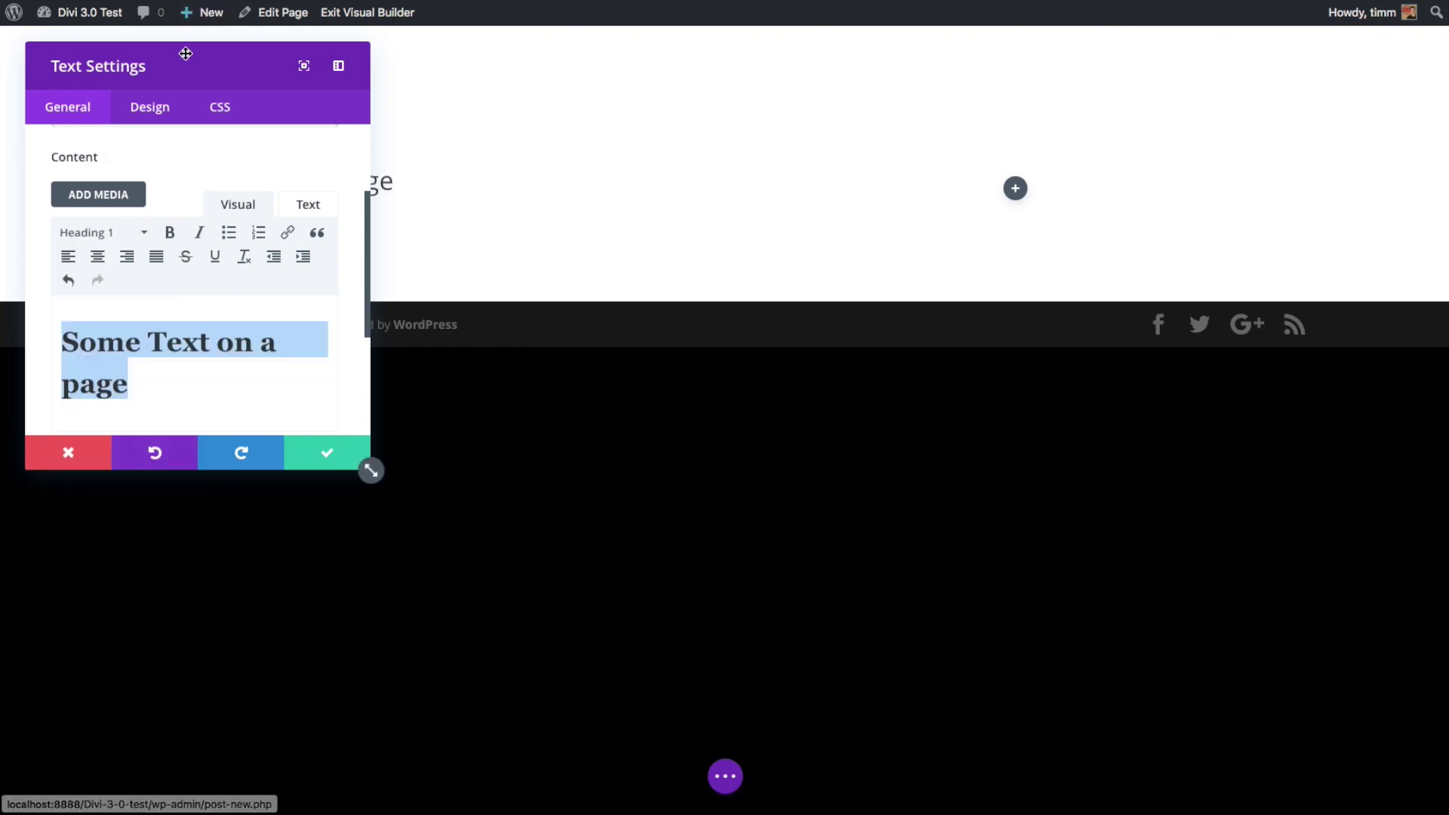
left_click_drag(185, 54, 952, 79)
left_click(914, 141)
left_click_drag(868, 351, 896, 347)
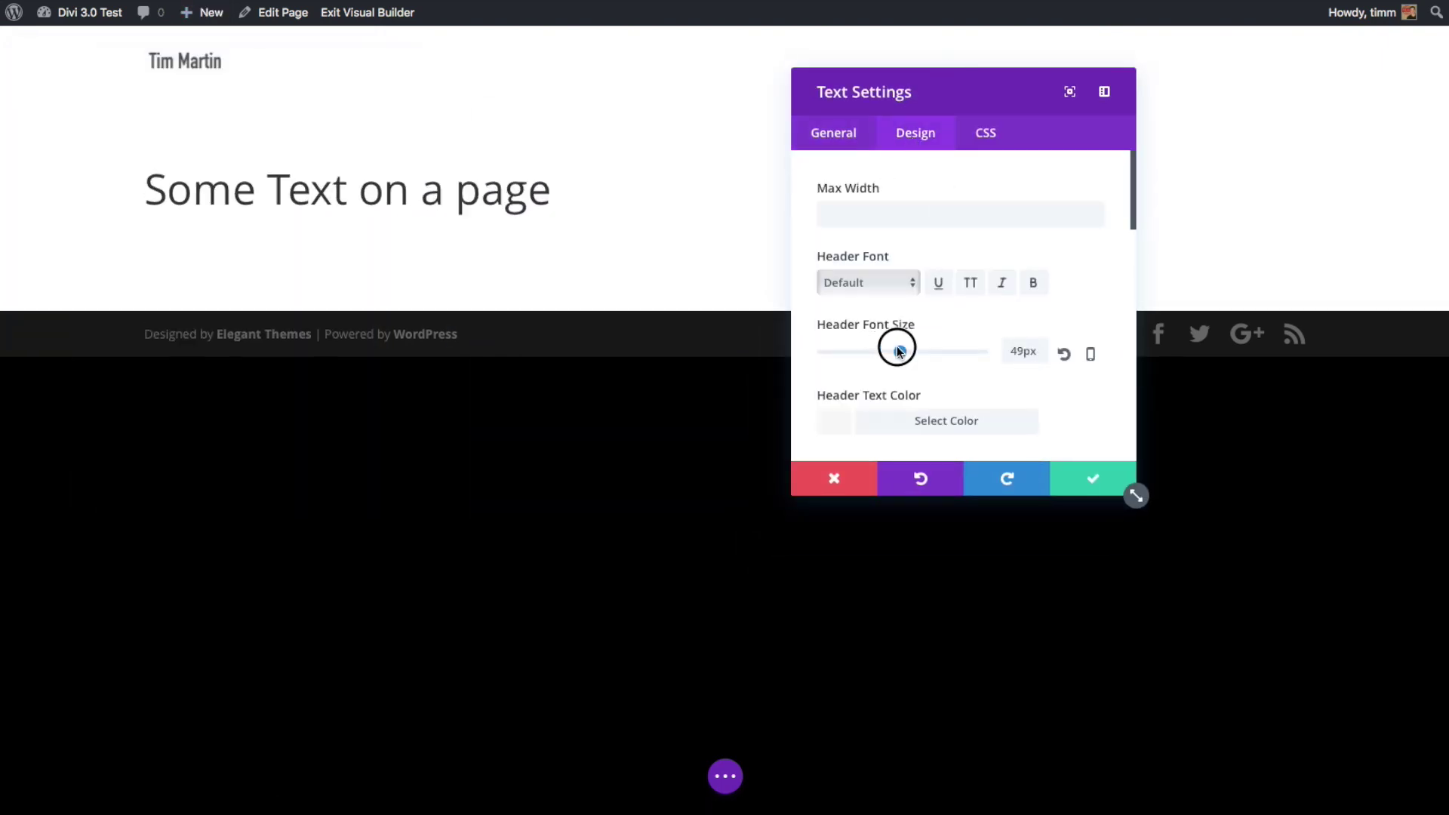
left_click(1091, 478)
- Add an Image module showing the smartwatch picture beside the heading
left_click(1016, 188)
left_click(944, 323)
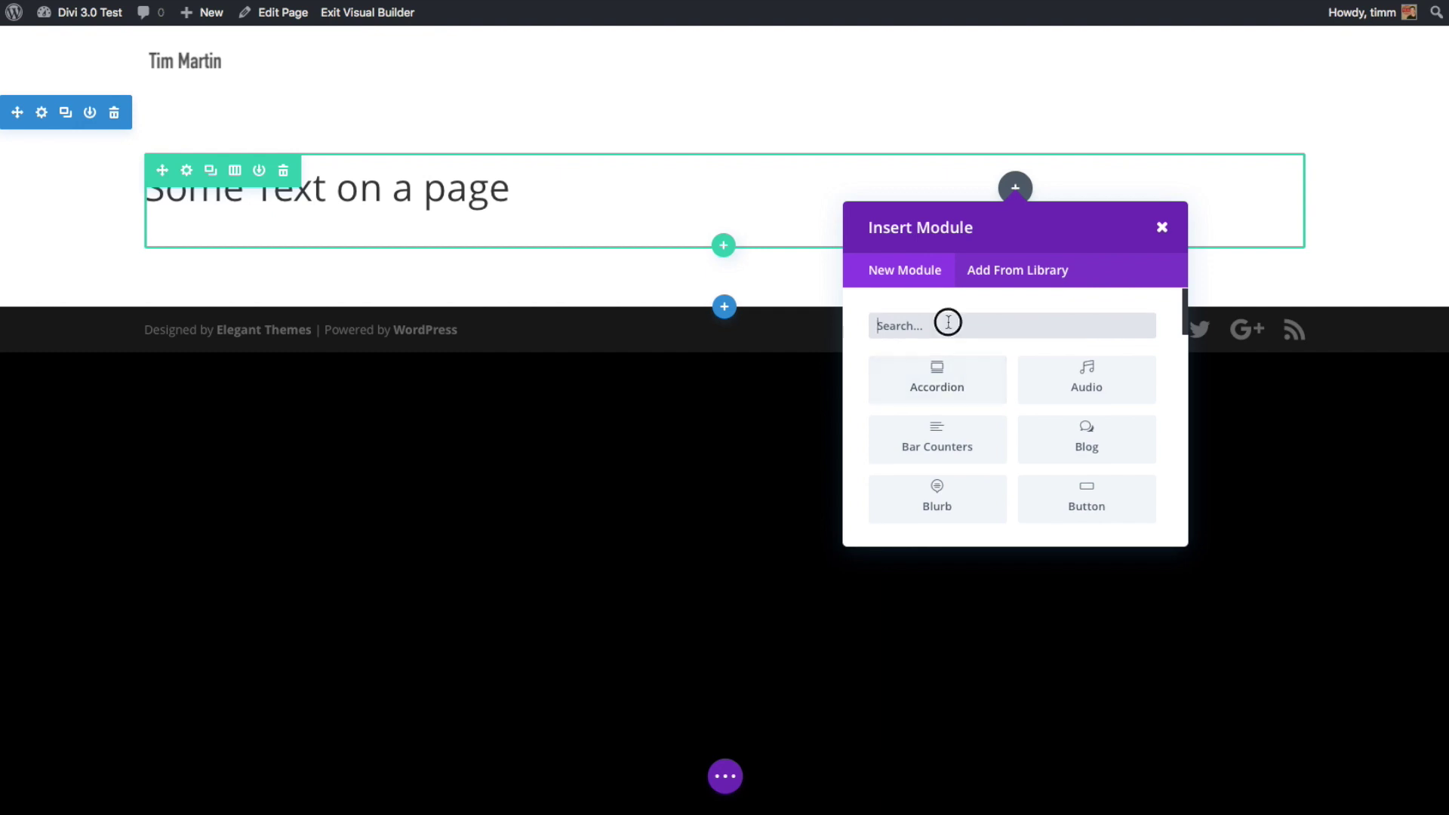
type("ima")
left_click(938, 380)
left_click_drag(790, 86, 440, 149)
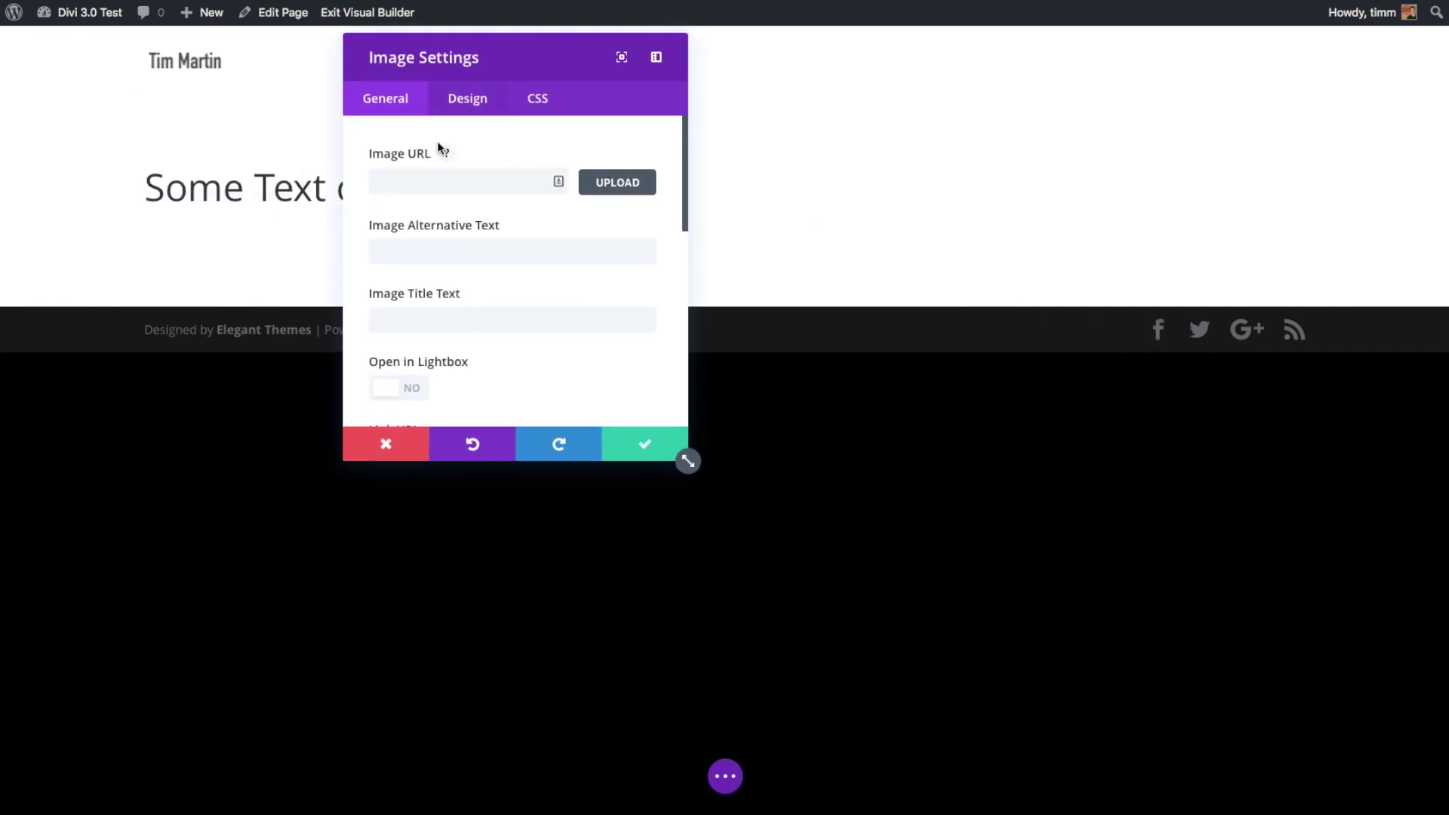
left_click(635, 192)
scroll(612, 370, "down", 4)
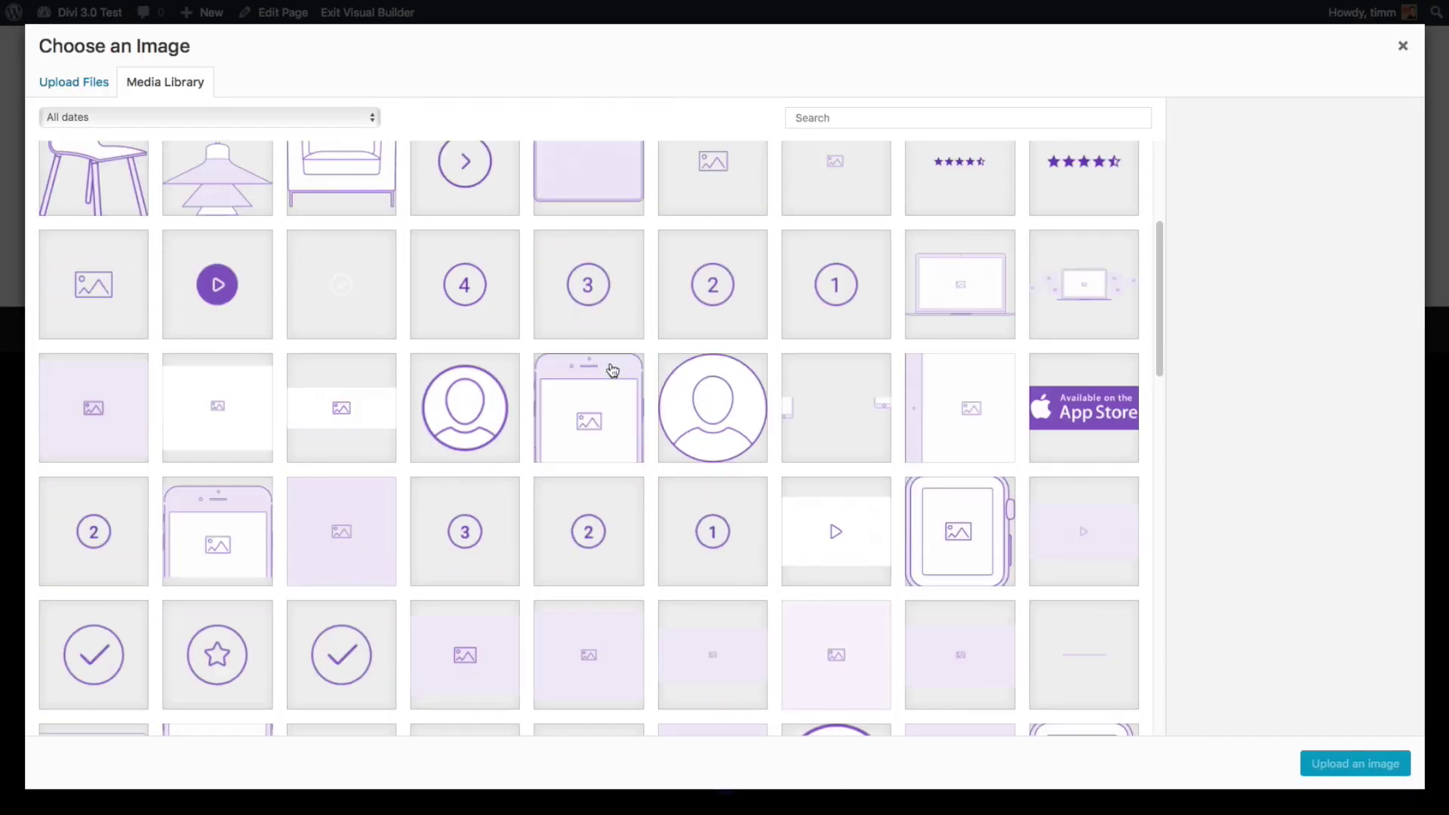
left_click(968, 523)
left_click(1365, 765)
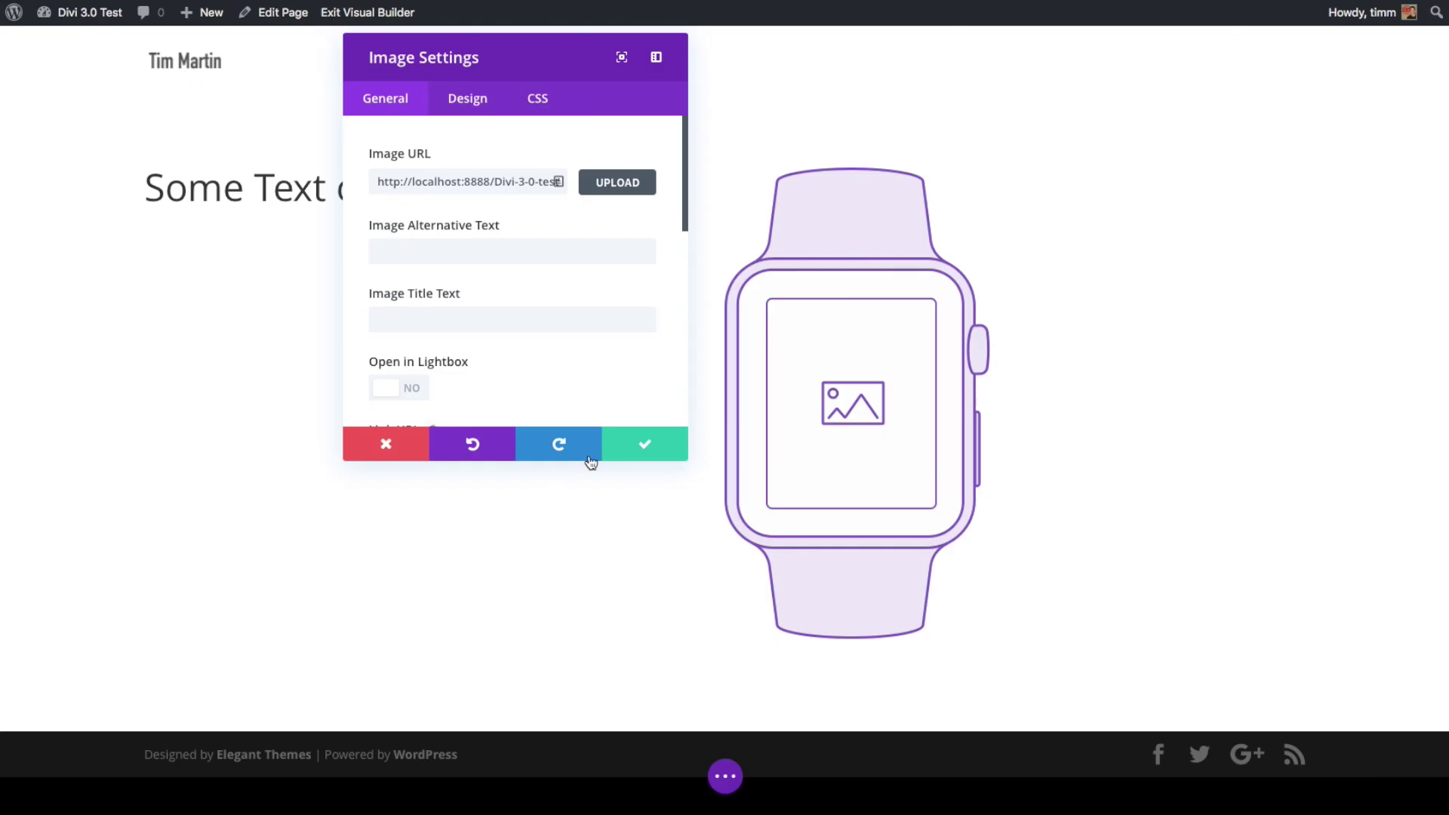
left_click(638, 443)
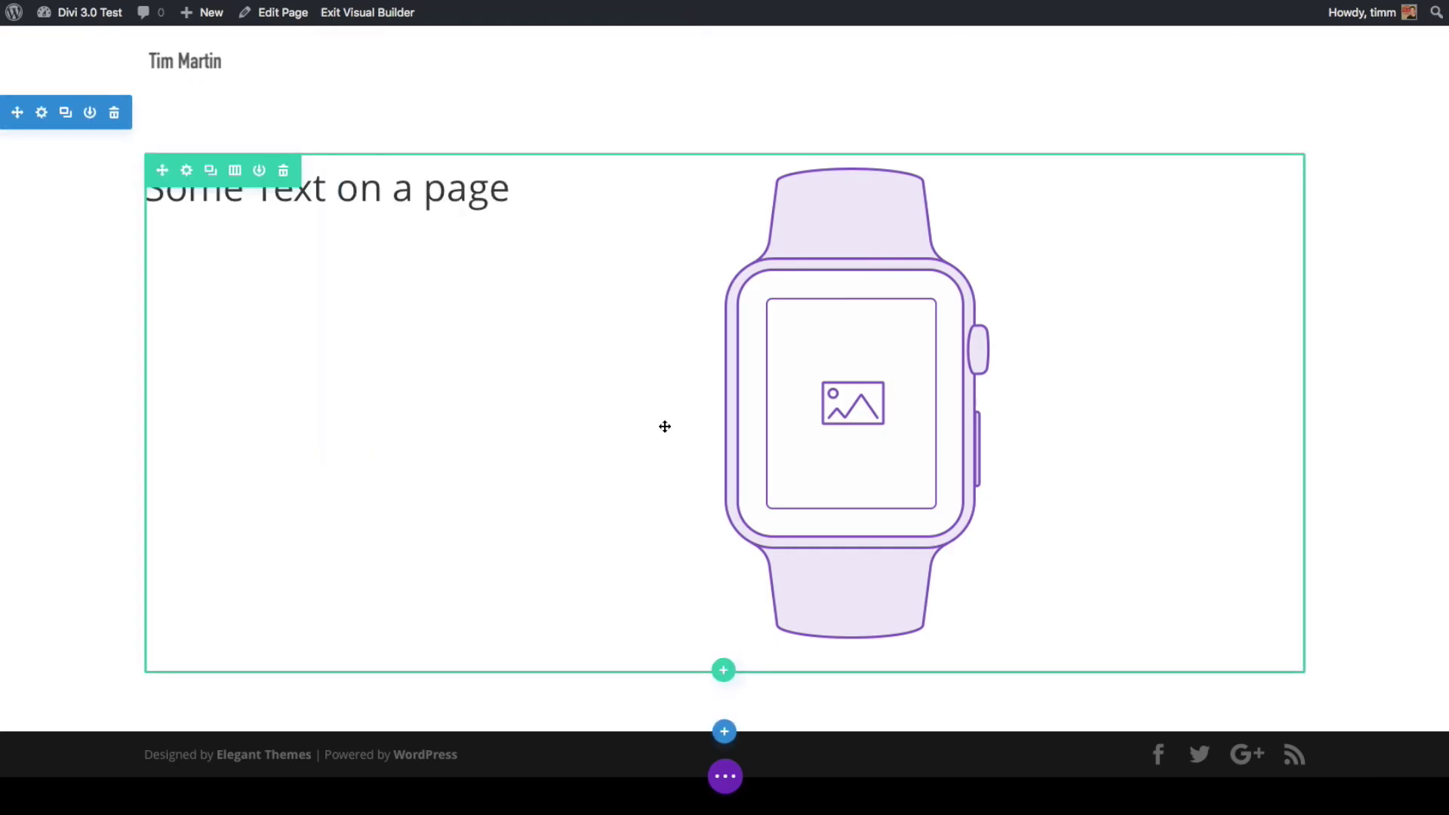
- Set the sunset photo as the section's background image
left_click(42, 112)
left_click(621, 181)
scroll(554, 435, "down", 5)
scroll(553, 435, "down", 2)
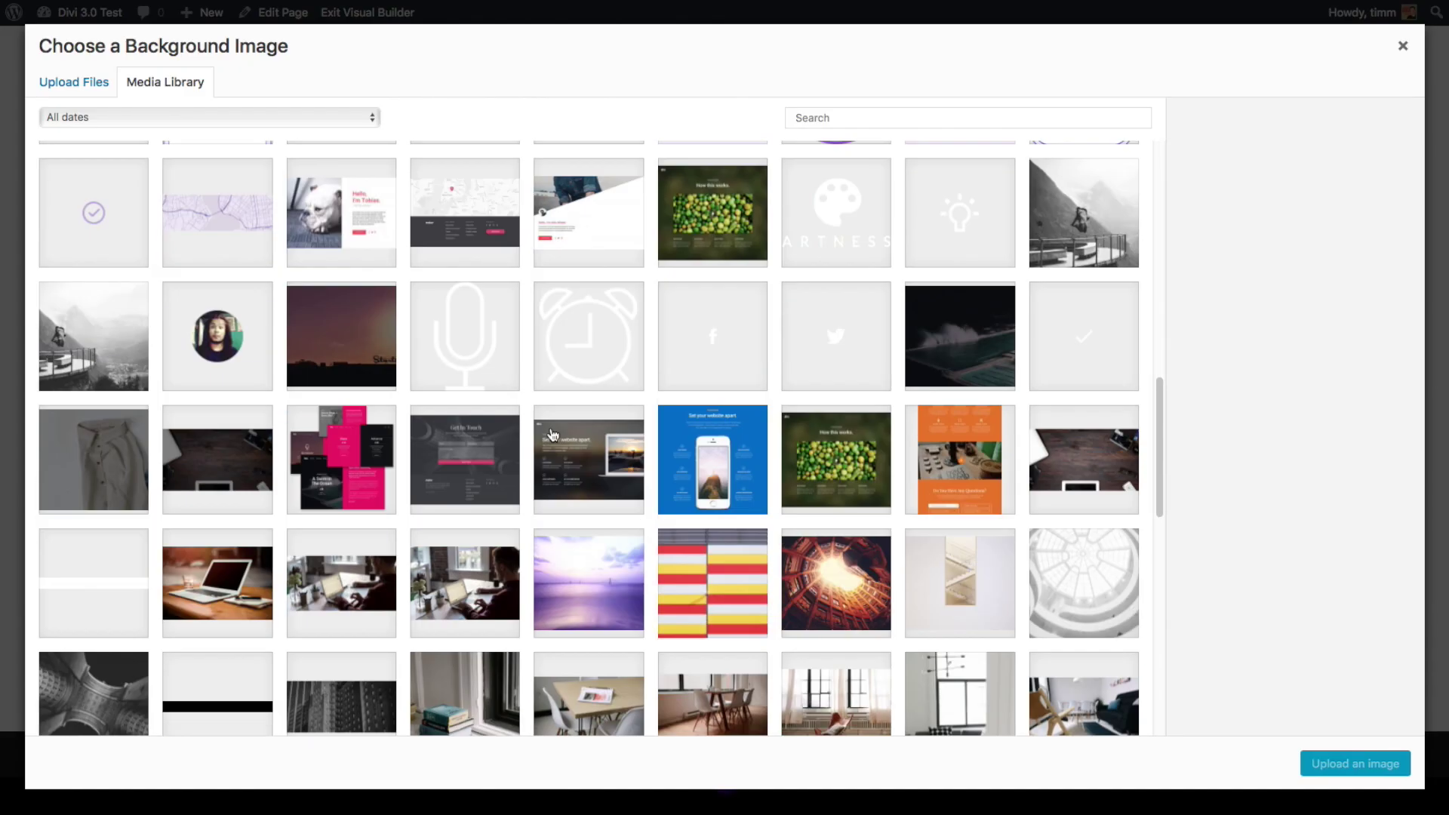
left_click(351, 351)
left_click(1340, 761)
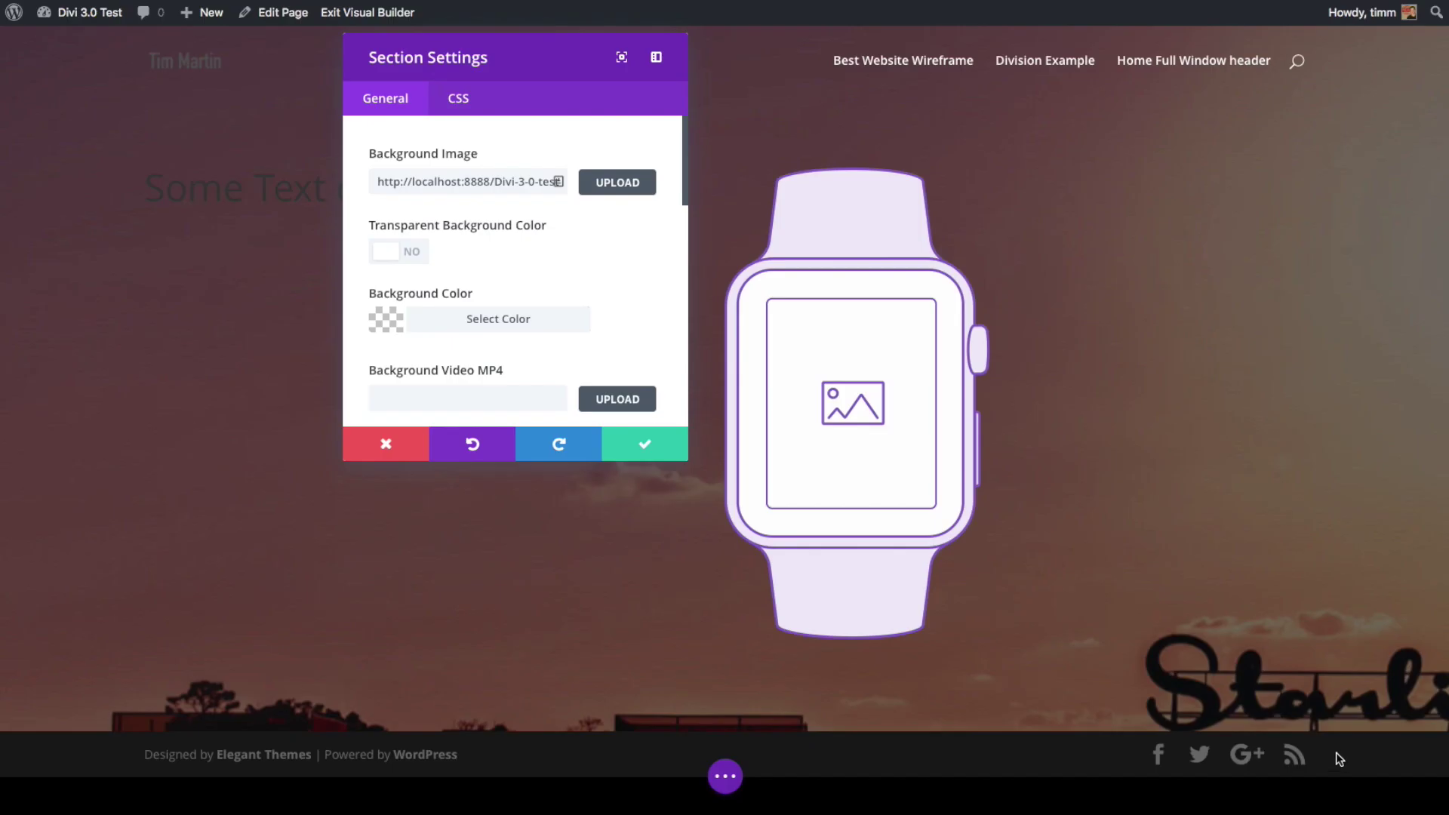
left_click(710, 485)
- Colour the 'Some Text on a page' heading white
left_click(448, 195)
left_click_drag(512, 193, 159, 191)
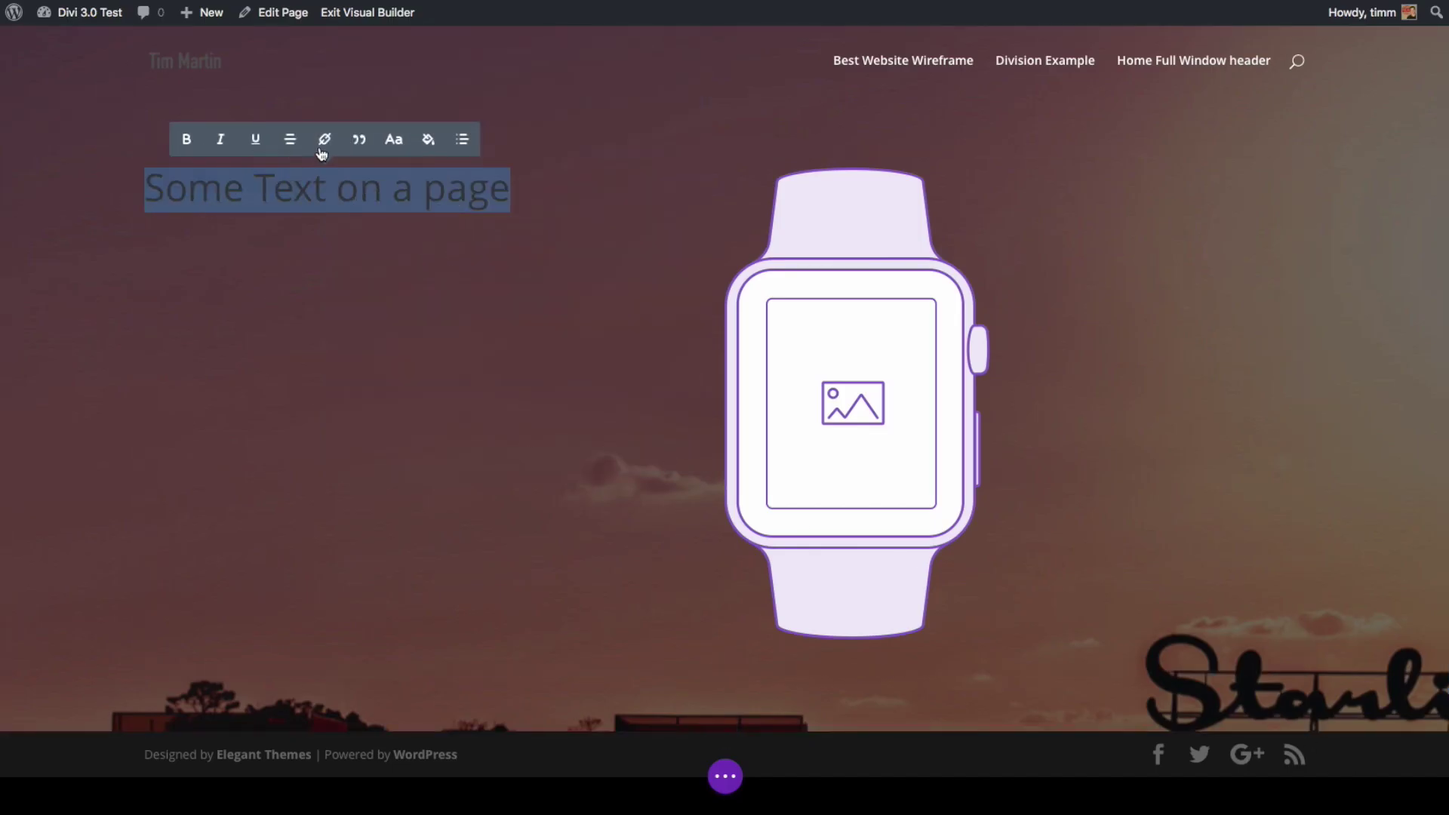
left_click(417, 139)
left_click(249, 133)
left_click(455, 334)
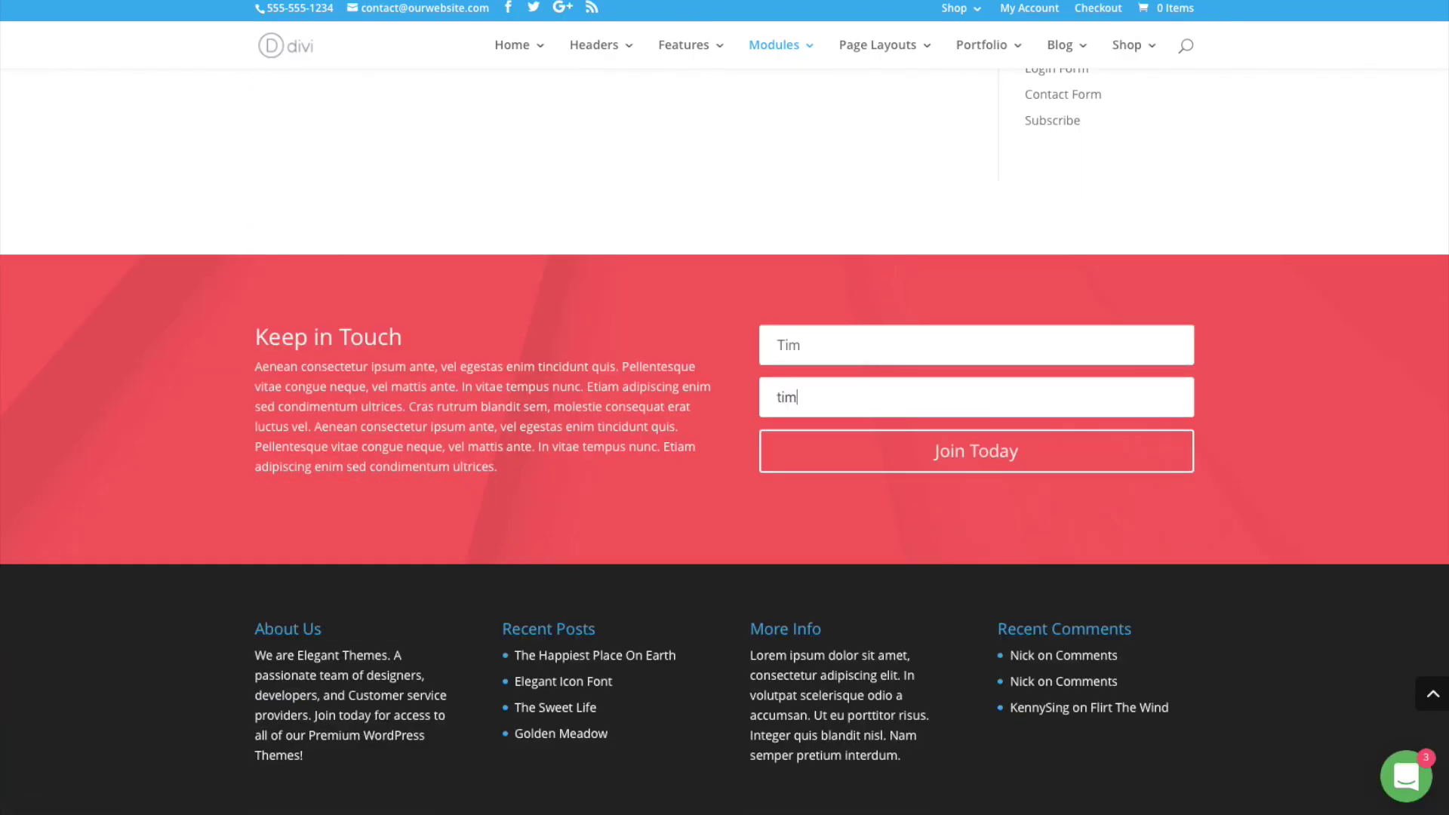
- Continue entering the email address in the Keep in Touch form, then scroll down
type("@realweb")
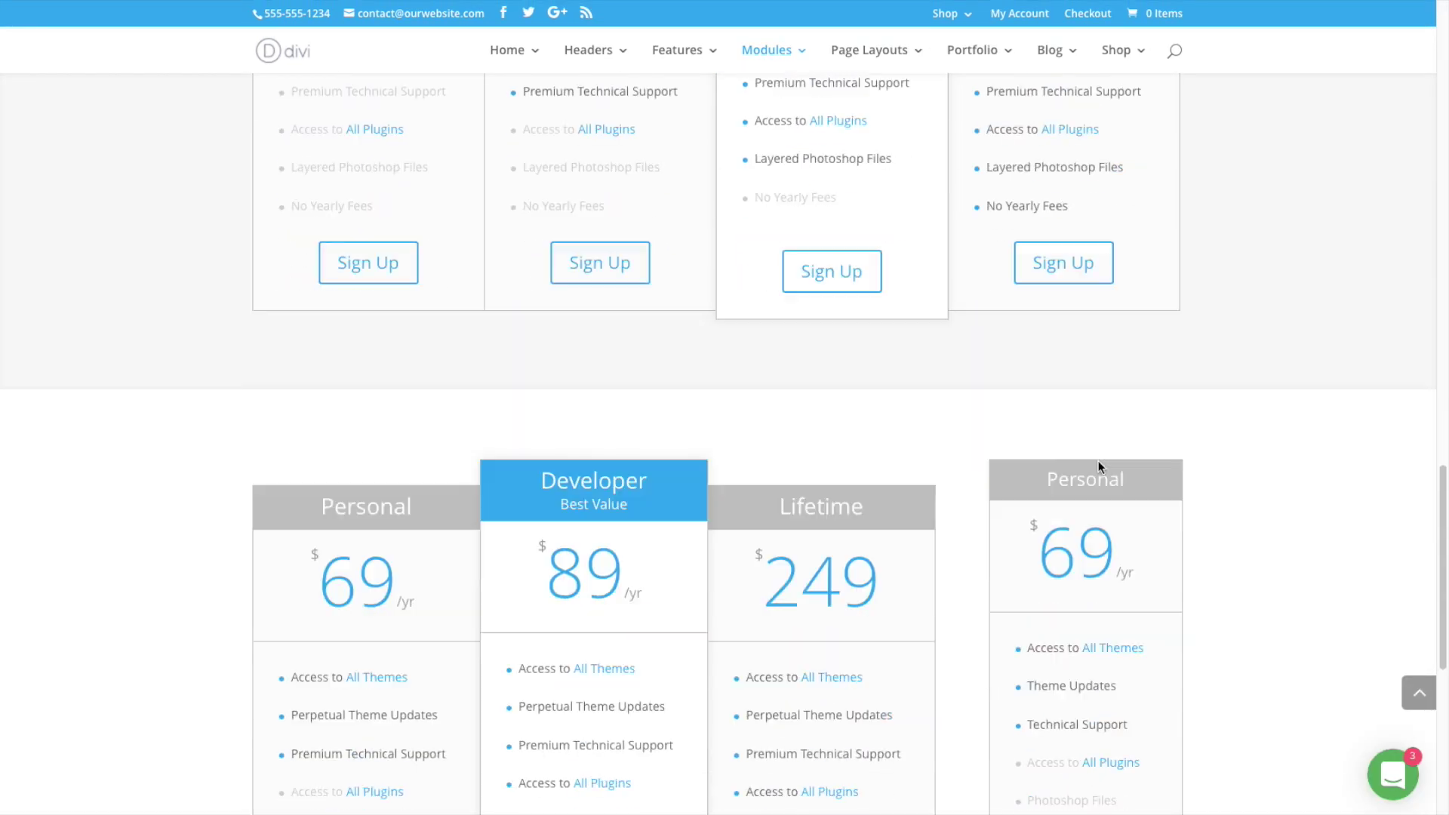
scroll(1098, 462, "down", 5)
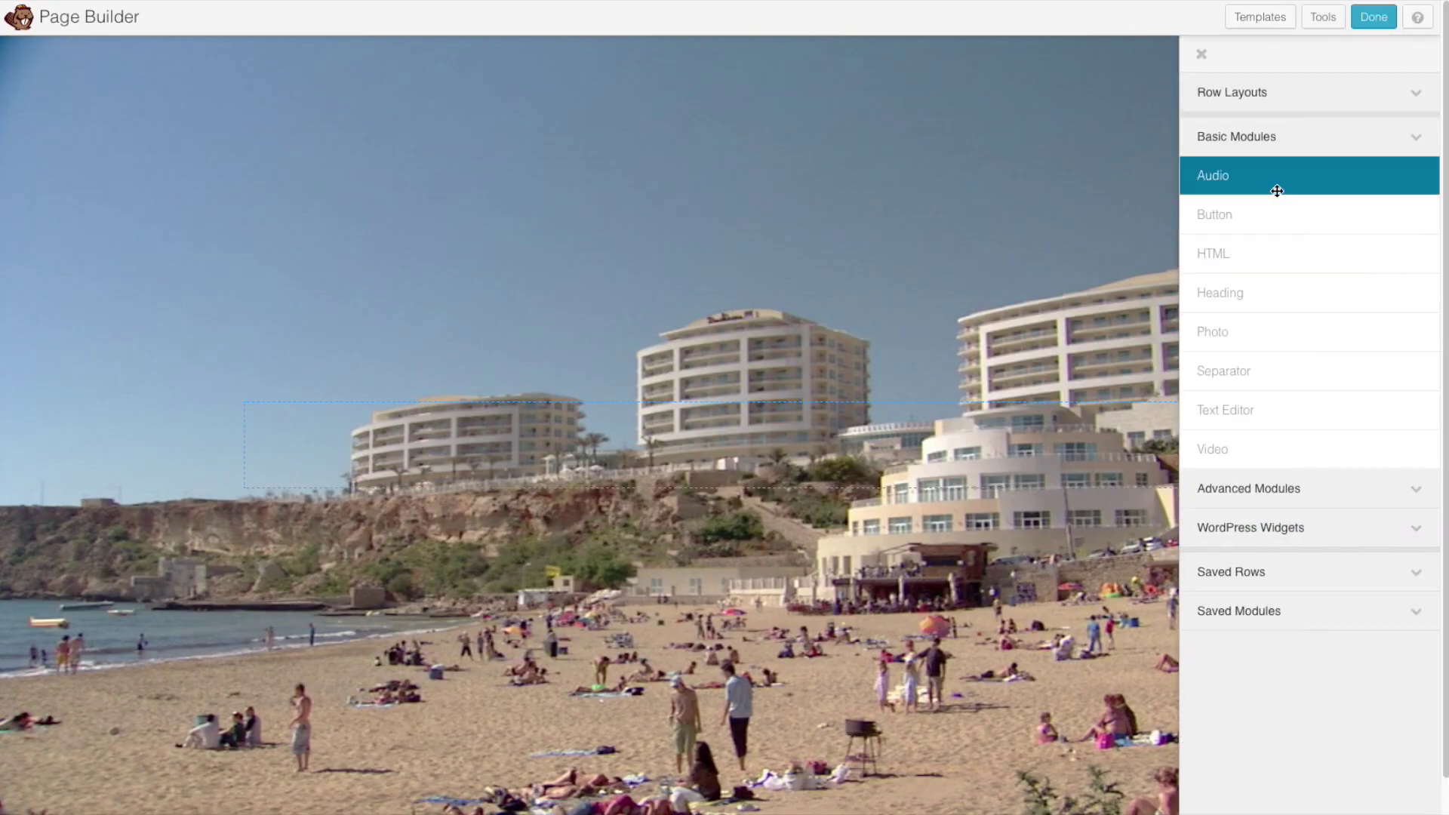
- Place a Heading module over the beach photo reading 'Hotel Malta'
left_click_drag(1222, 327, 1000, 369)
left_click(737, 274)
type("Hotel")
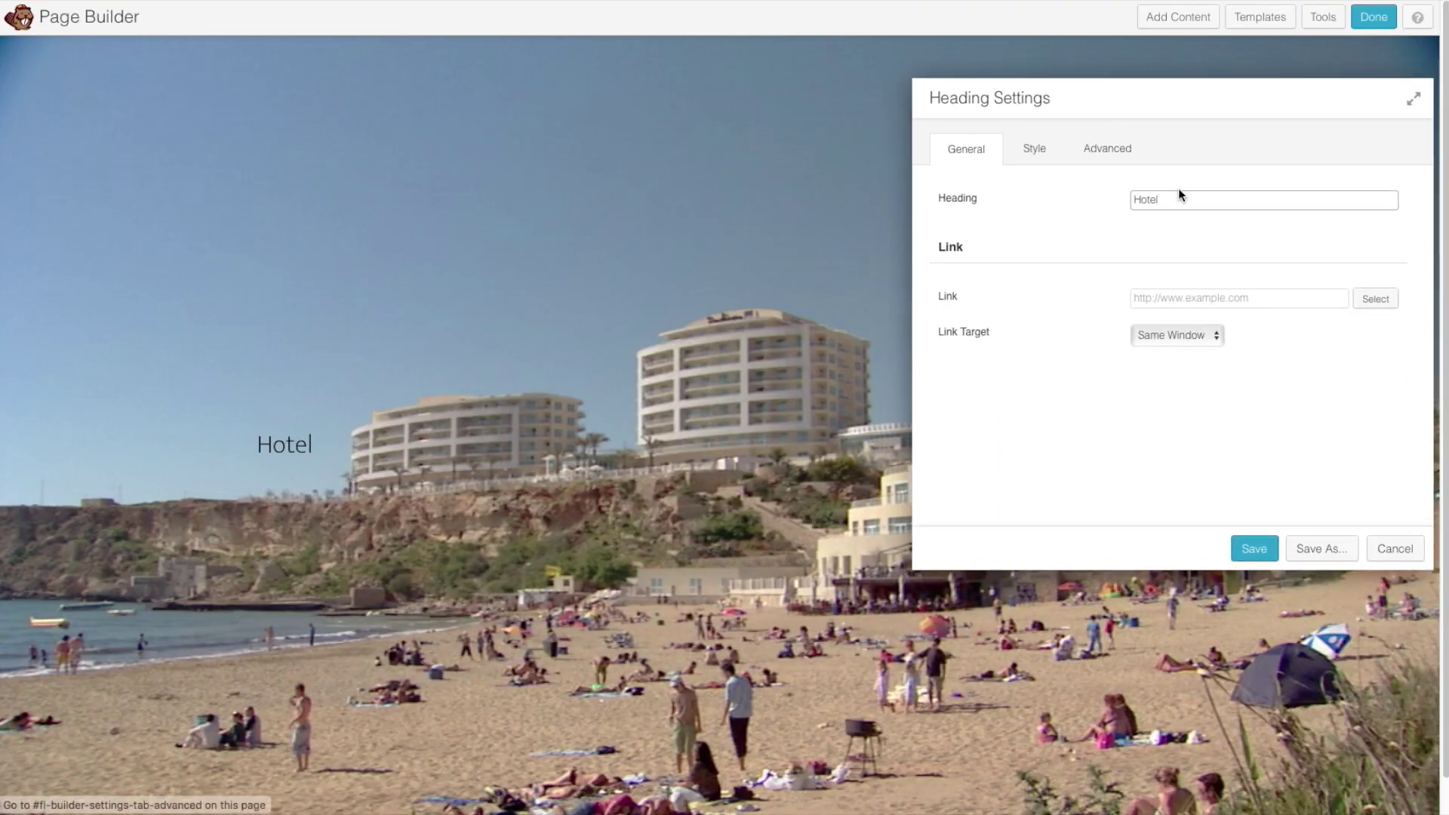
type("Malta")
- Centre the heading and make it an h1
left_click(1033, 149)
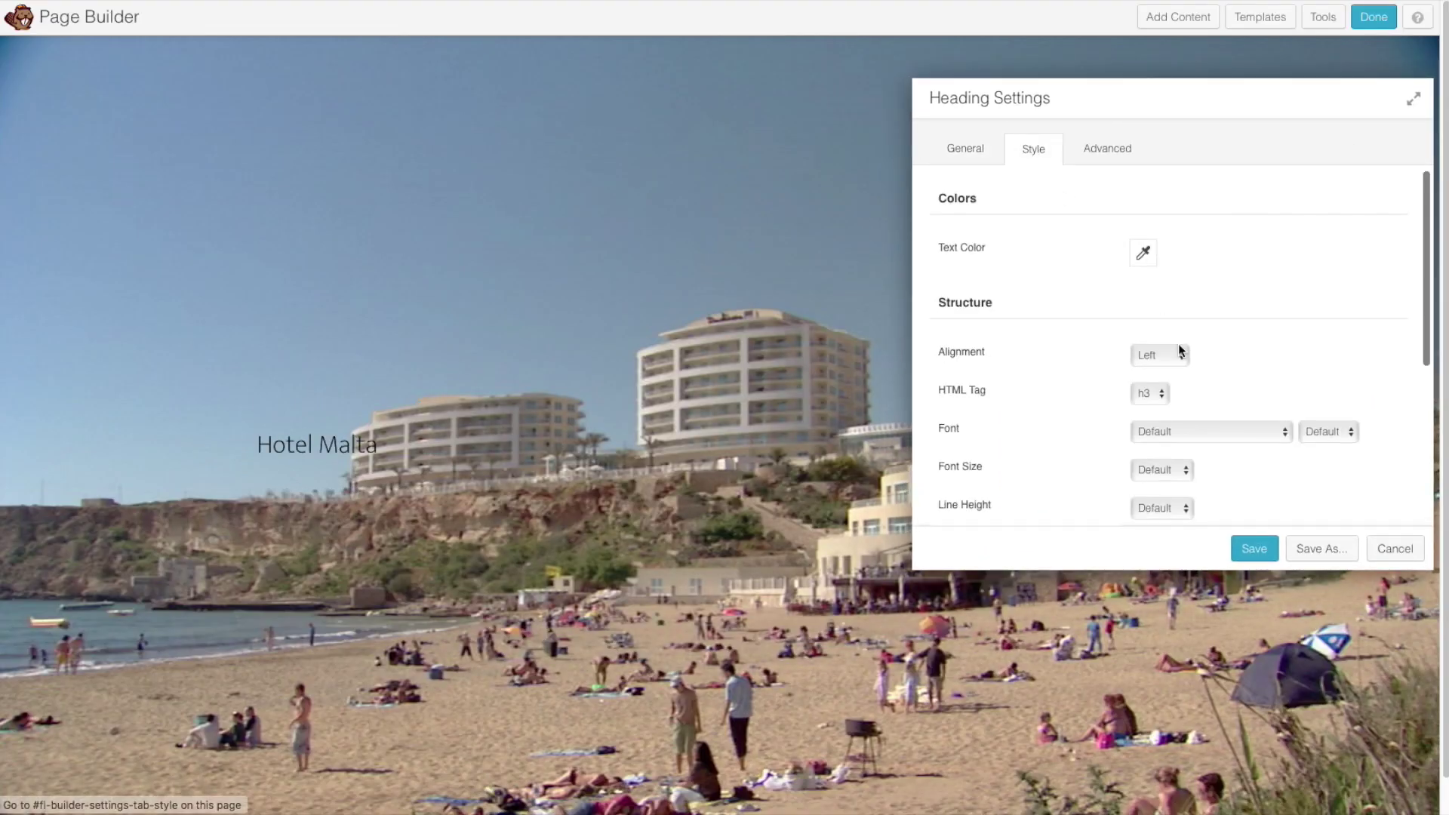
left_click(1160, 355)
left_click(1161, 370)
left_click(1161, 393)
left_click(1152, 369)
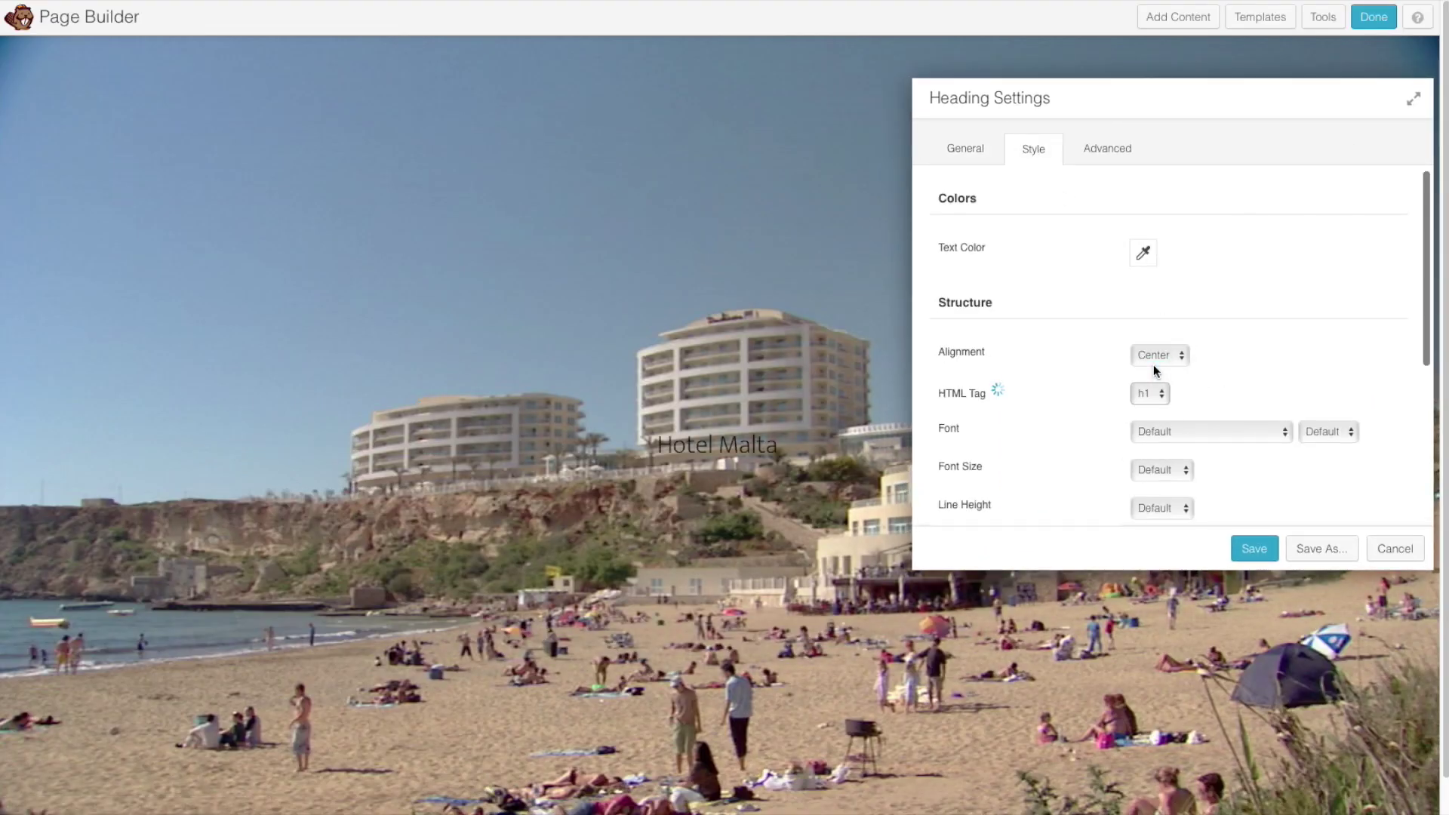
- Set the heading font to PT Sans with a custom 100 px size
left_click(1283, 431)
scroll(1260, 540, "down", 20)
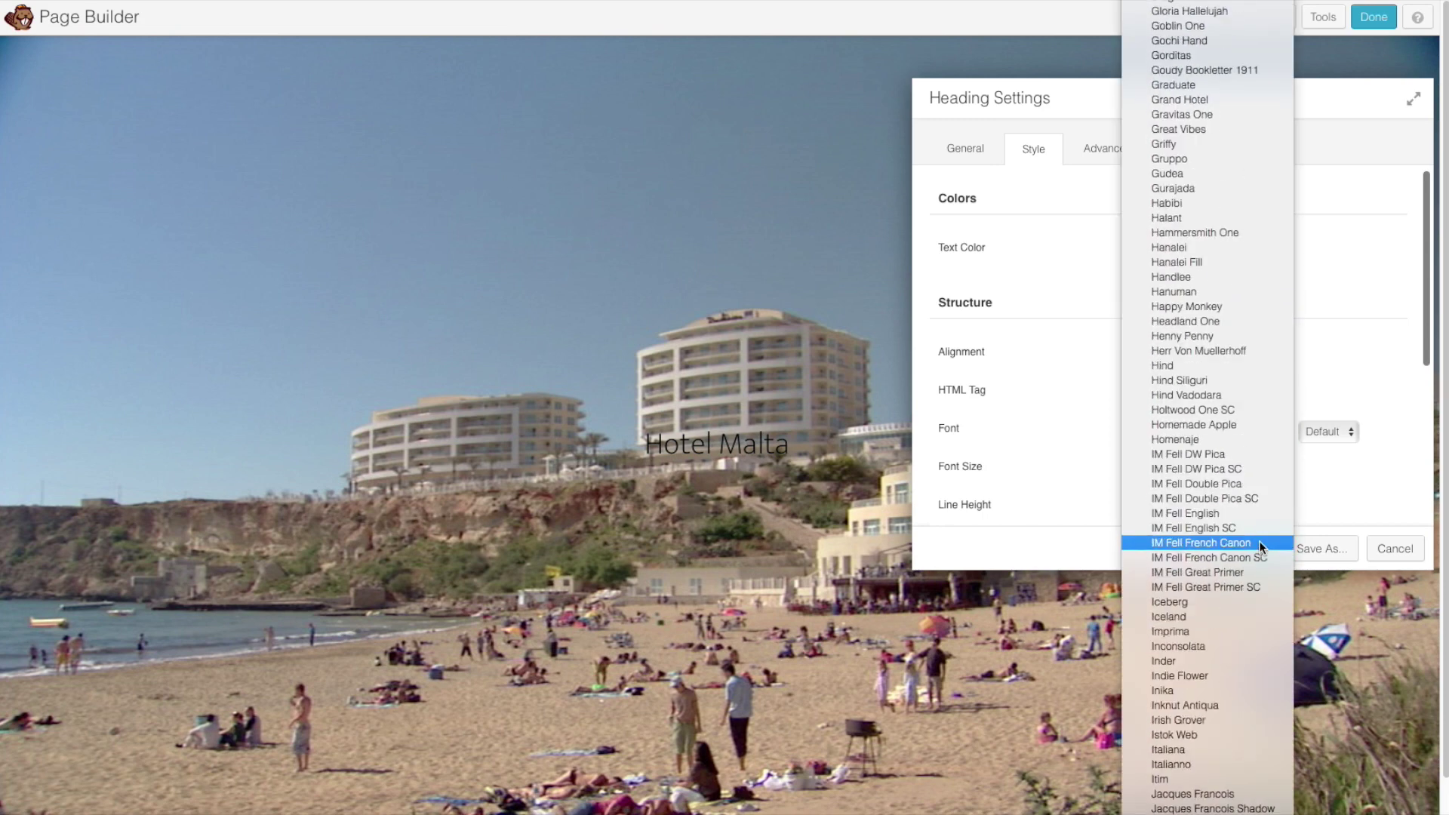
scroll(1256, 540, "down", 15)
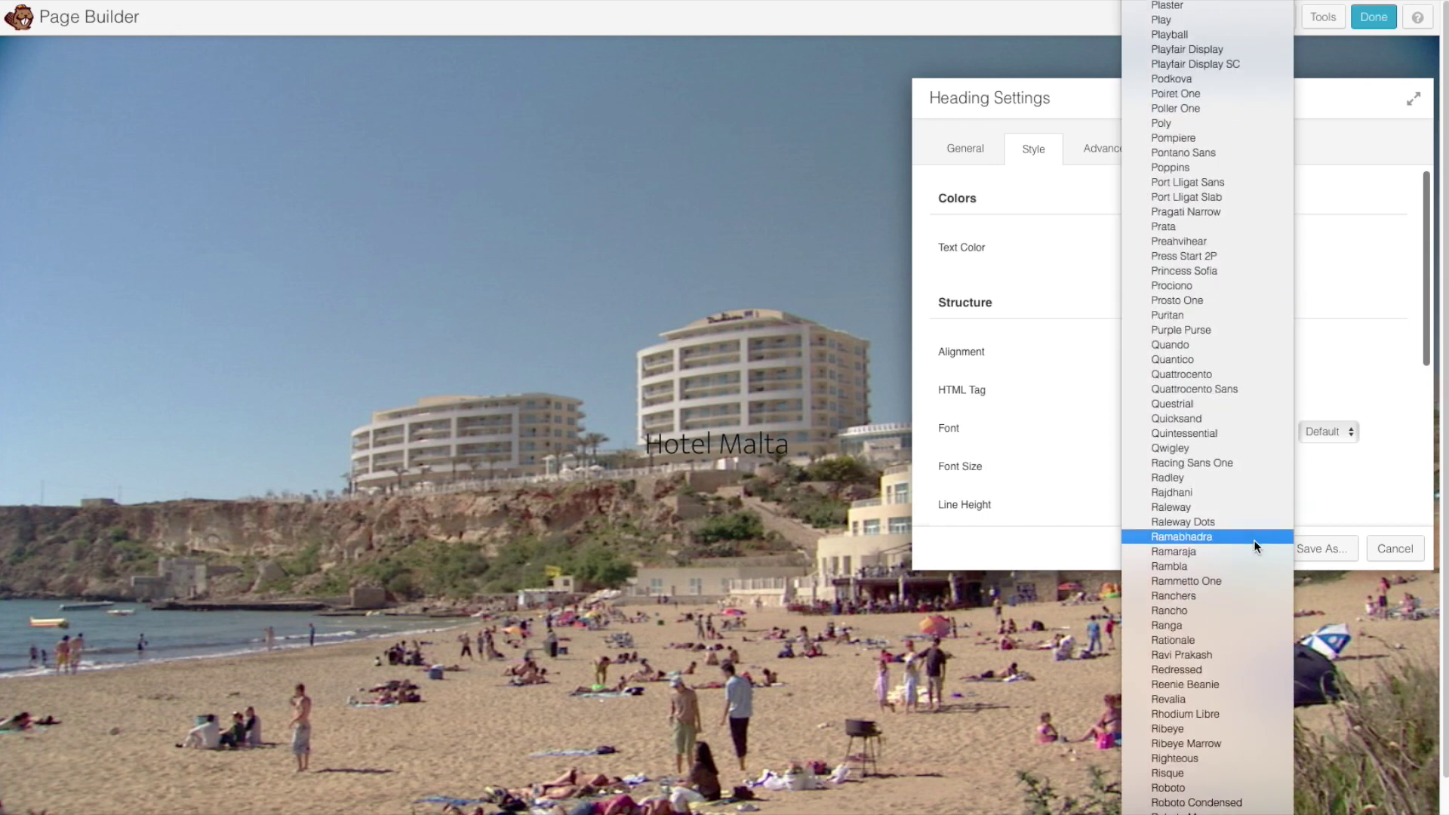
scroll(1253, 378, "up", 20)
left_click(1235, 207)
left_click(1188, 459)
left_click(1188, 474)
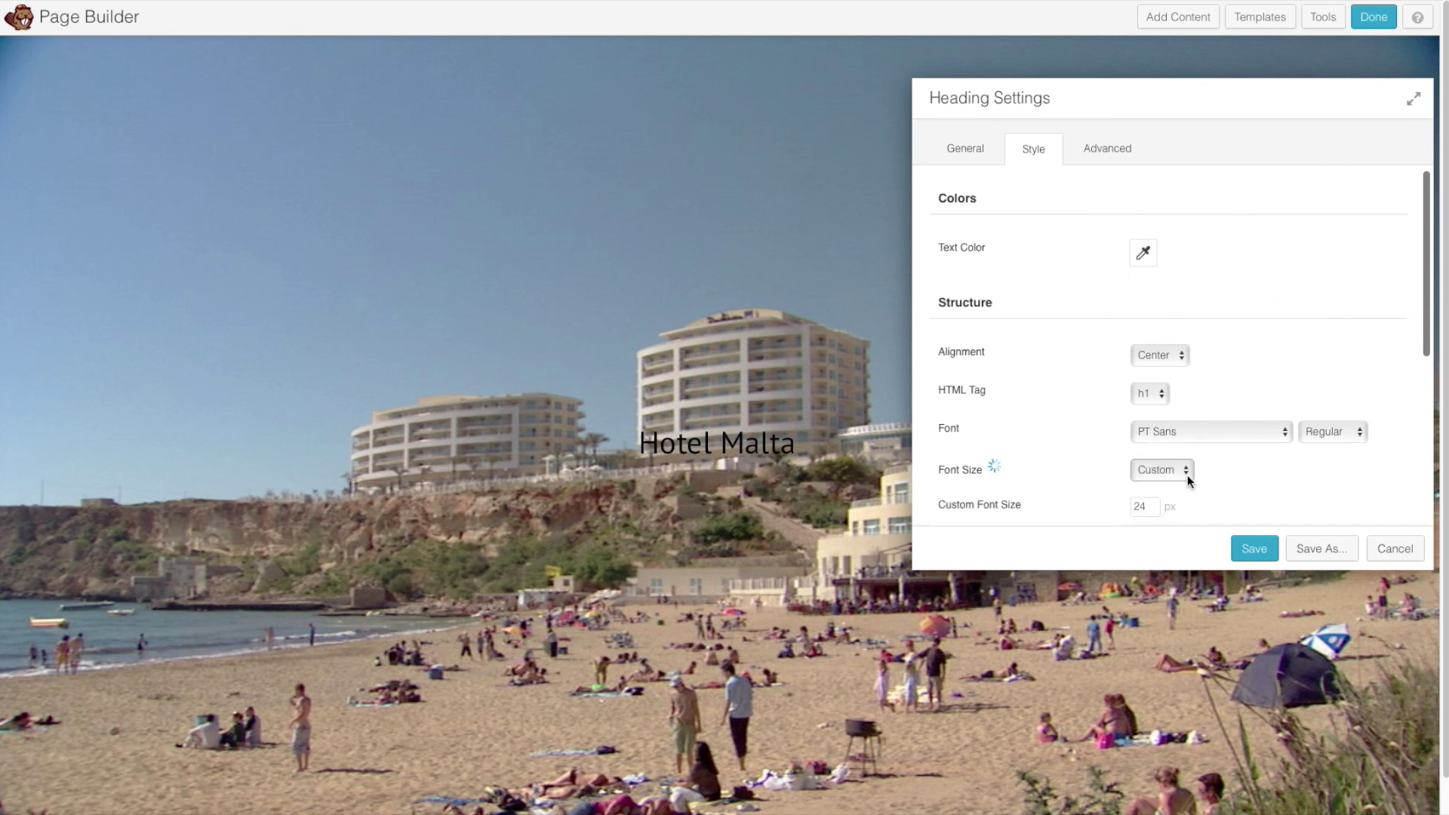
scroll(1236, 490, "down", 7)
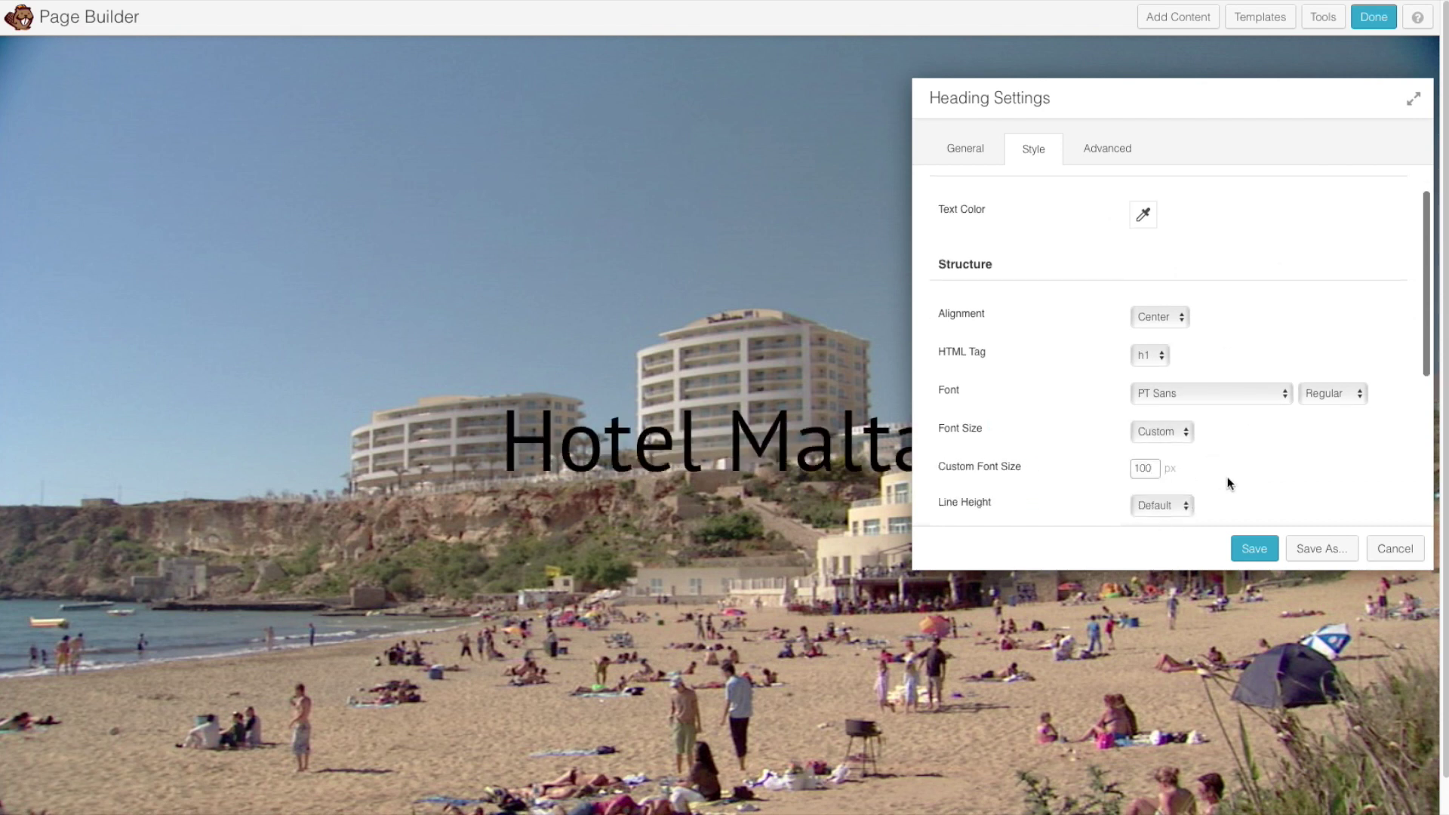
scroll(1213, 446, "up", 6)
- Colour the heading #ffffff and save the Hotel Malta module
left_click(1143, 217)
double_click(1155, 247)
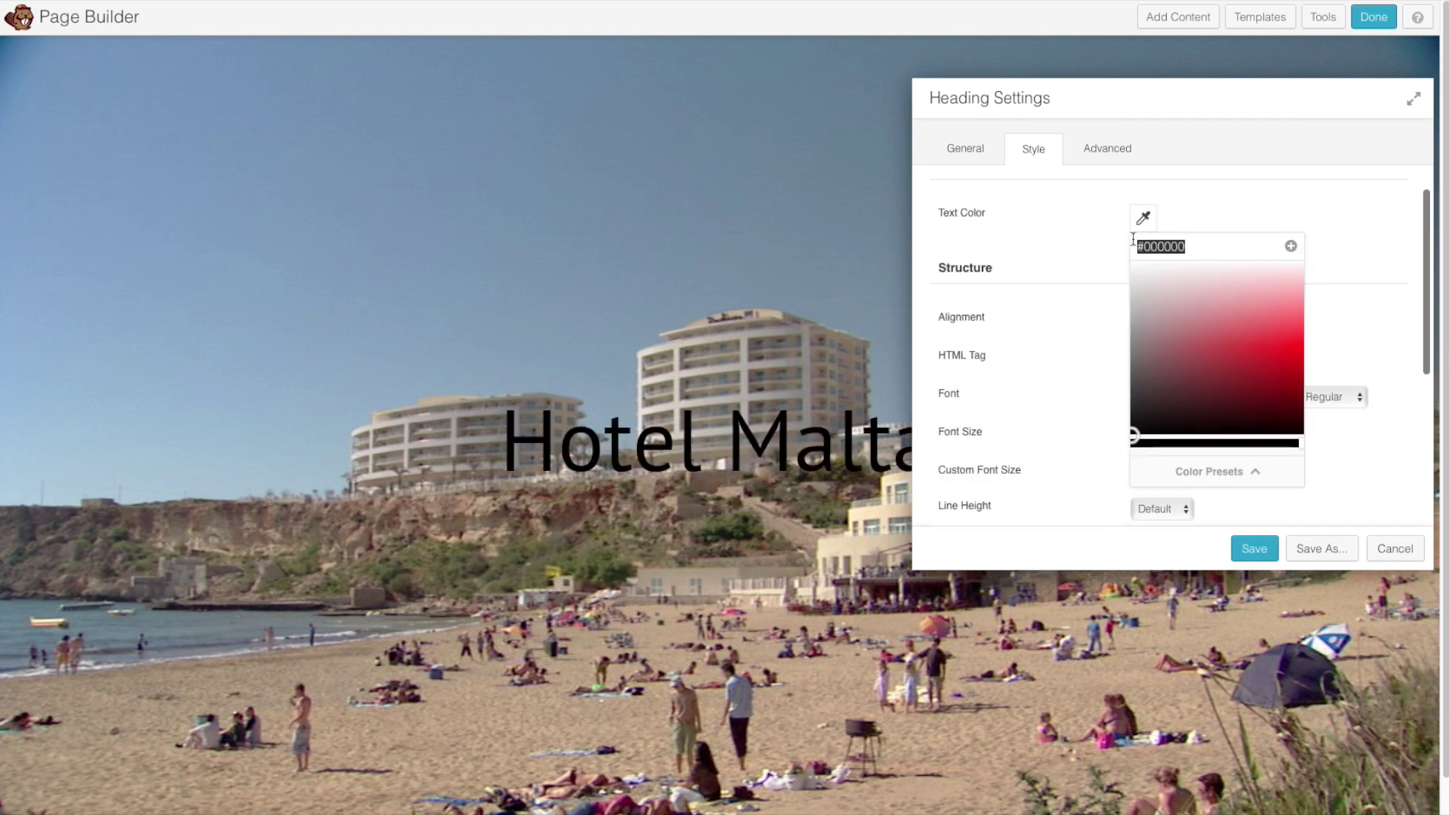
type("ffffff")
left_click(1252, 552)
- Bring up the column's settings, moved clear of the heading
mouse_move(324, 389)
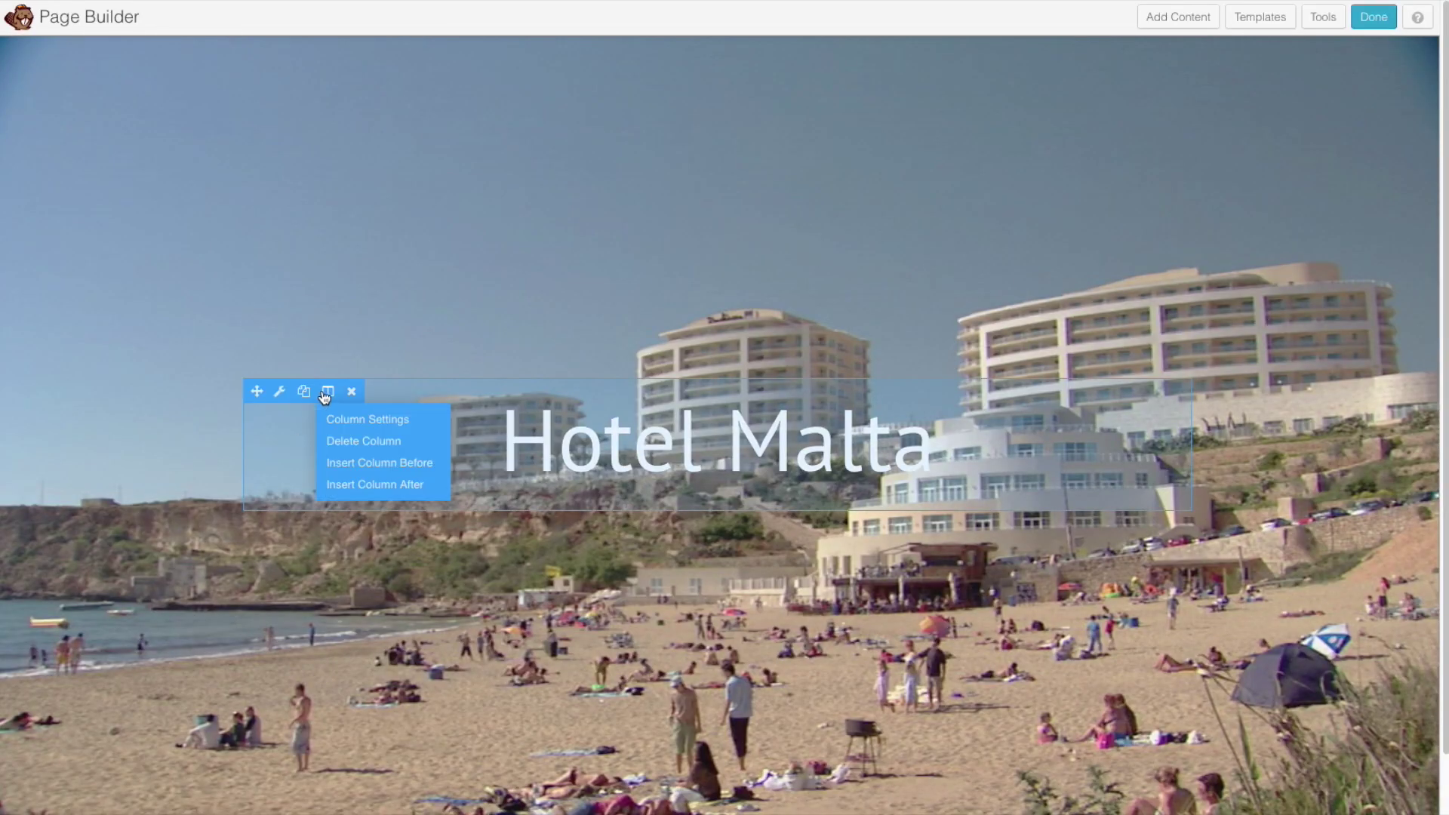
left_click(368, 417)
left_click_drag(613, 176, 1097, 145)
scroll(1090, 414, "down", 3)
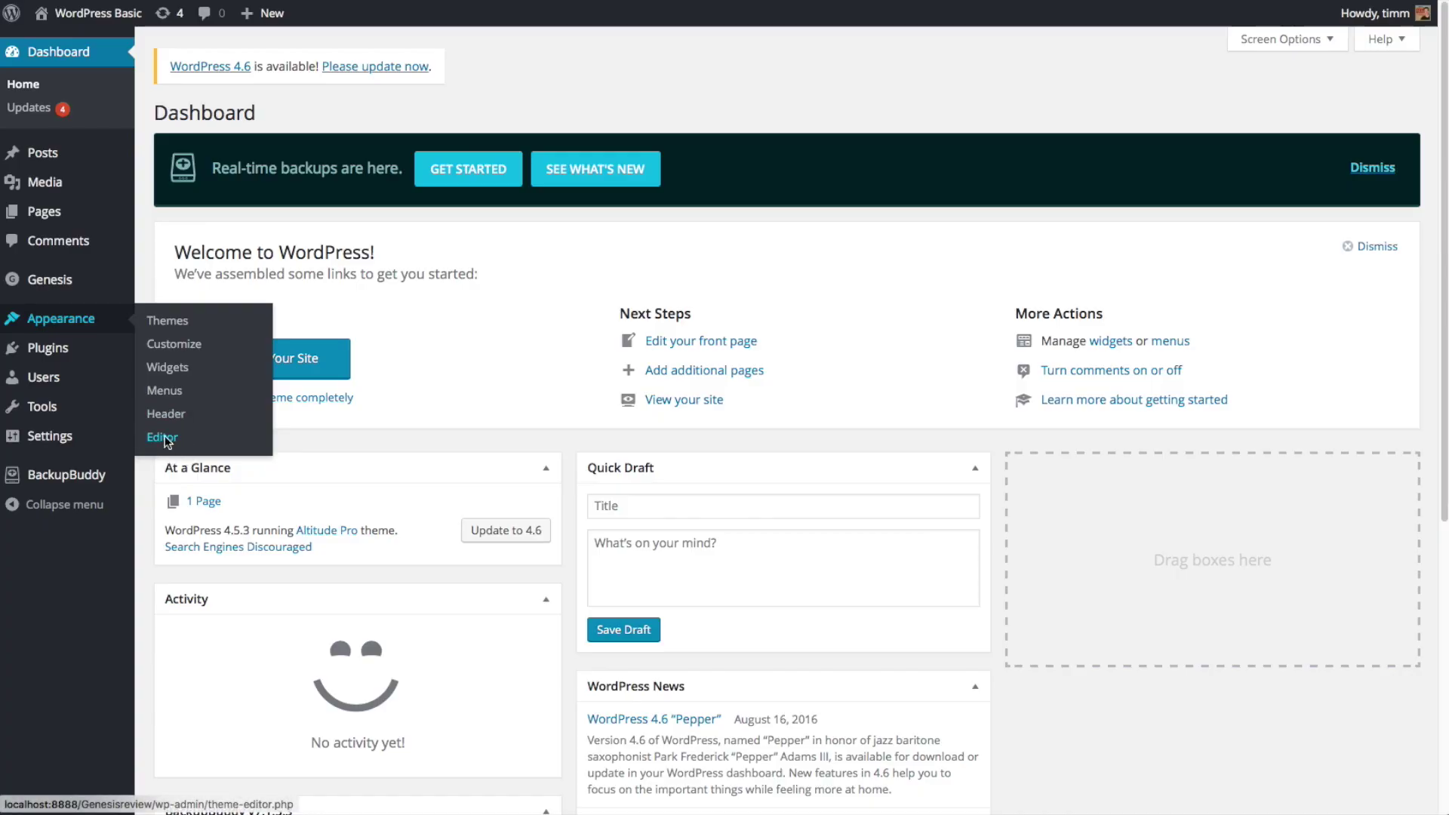
- View the Altitude Pro style.css in the theme file editor and scroll through it
left_click(163, 438)
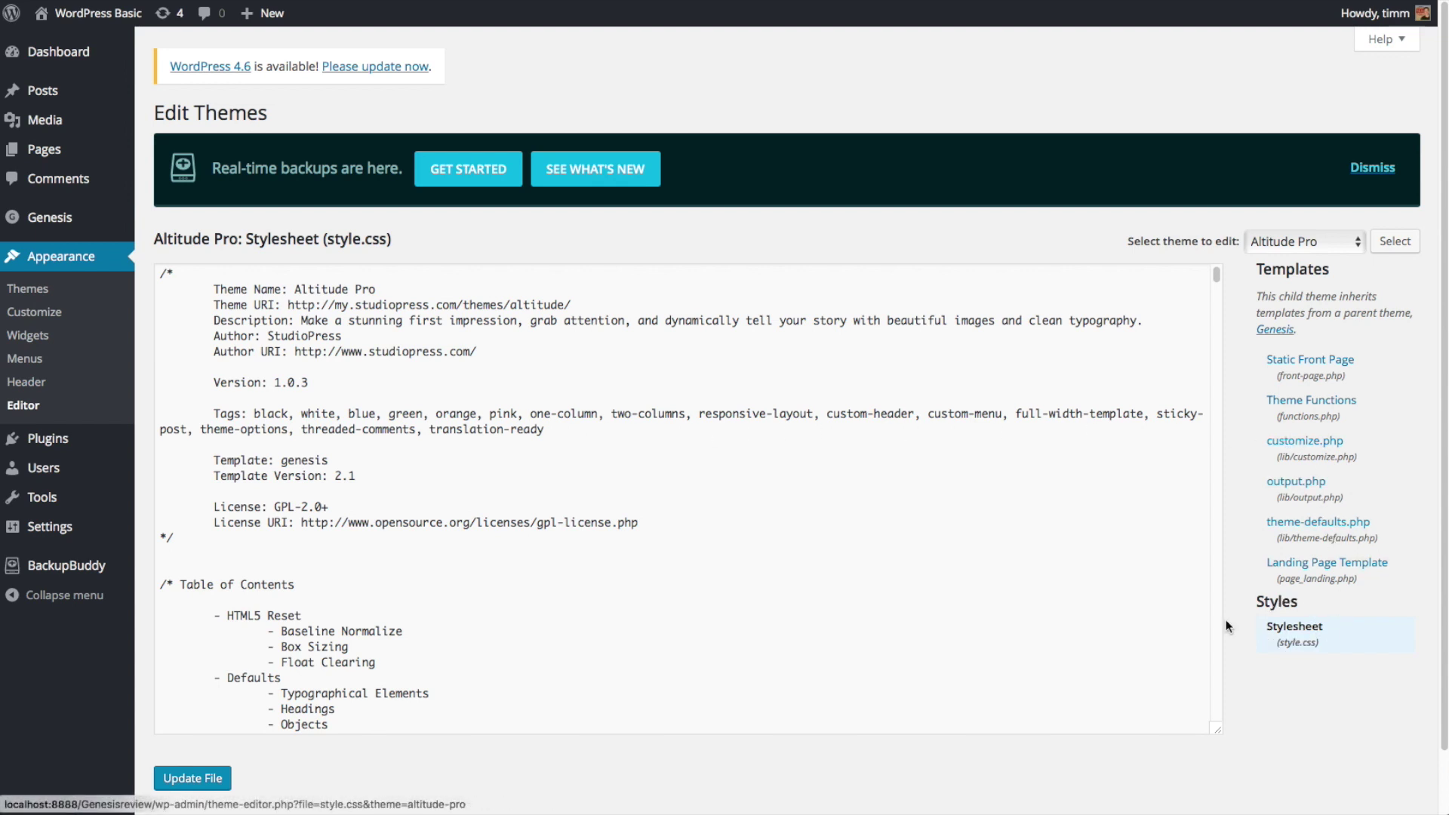
scroll(446, 370, "down", 10)
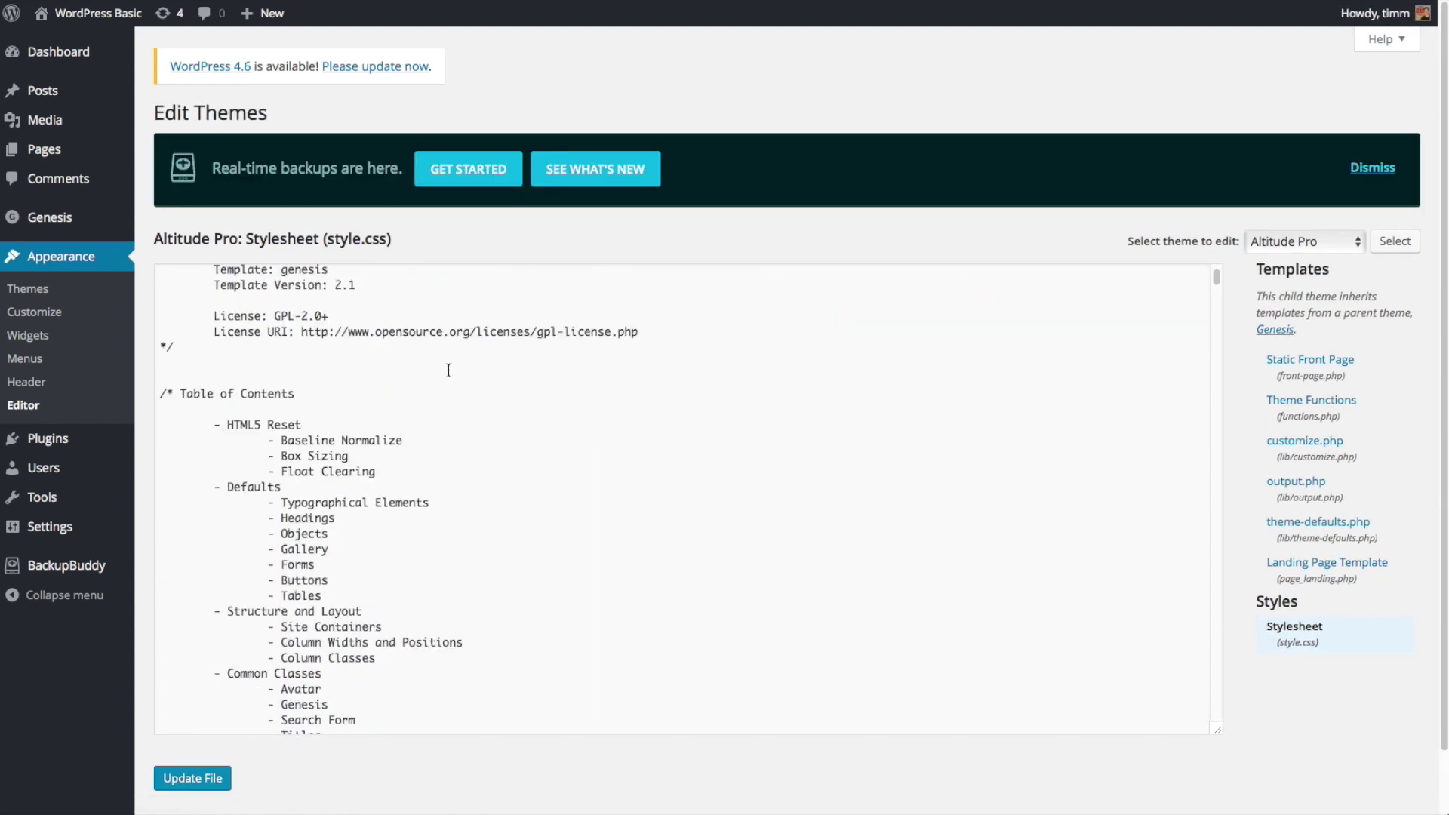
scroll(450, 370, "down", 15)
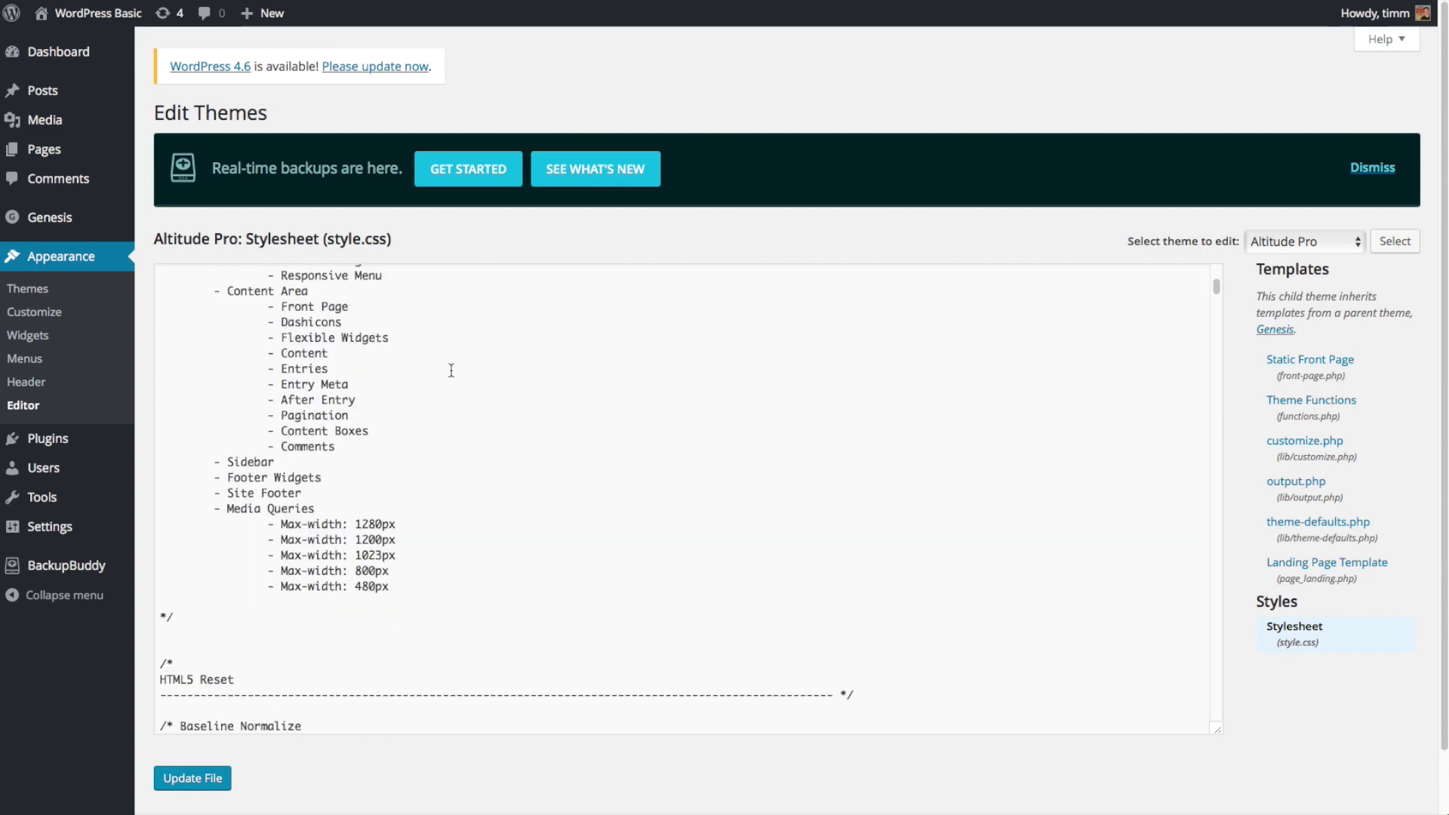
scroll(450, 369, "down", 1)
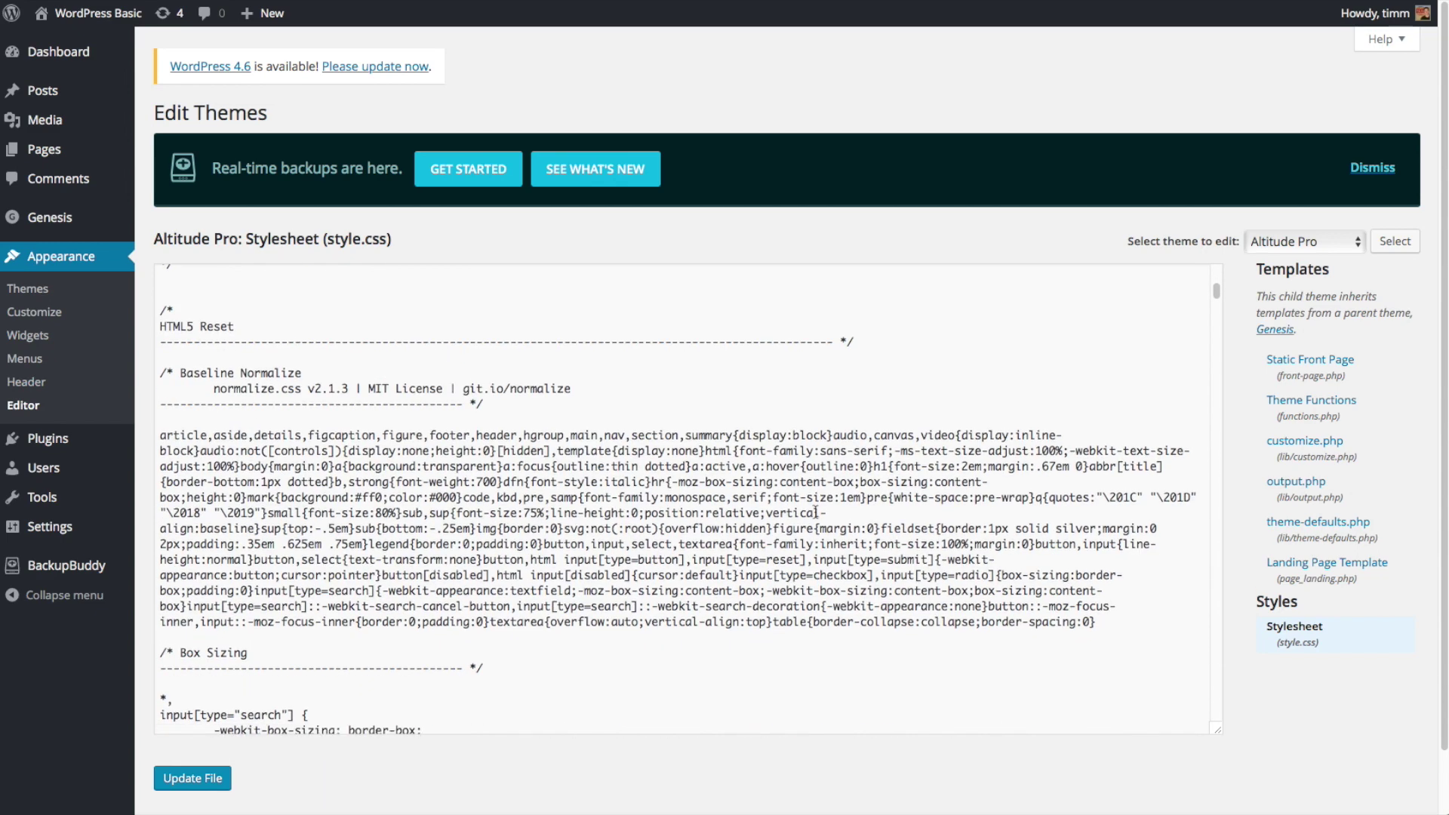
scroll(1076, 559, "down", 9)
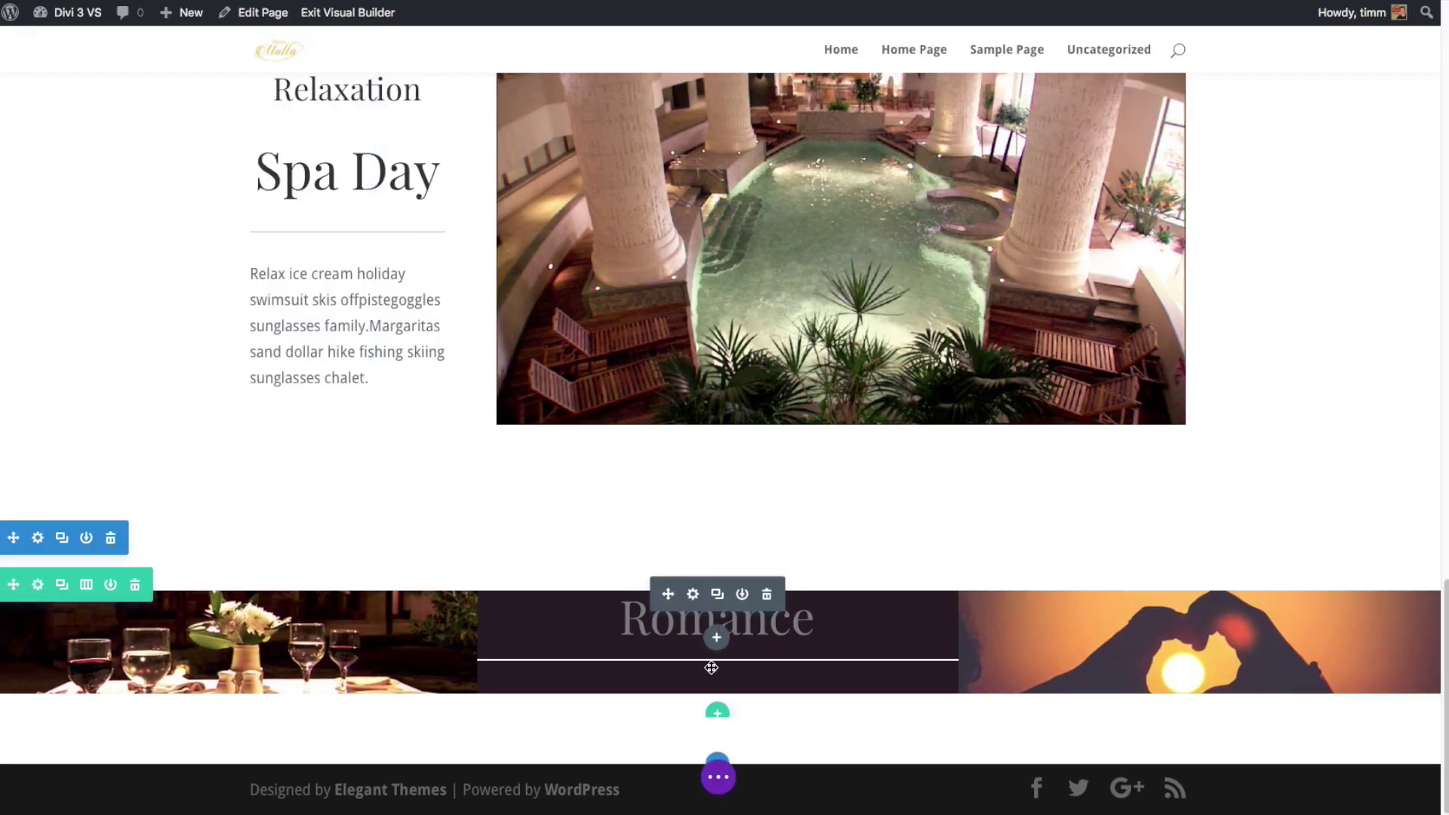
- Make the Romance row full width and give its text Light colour, Center orientation
left_click(717, 636)
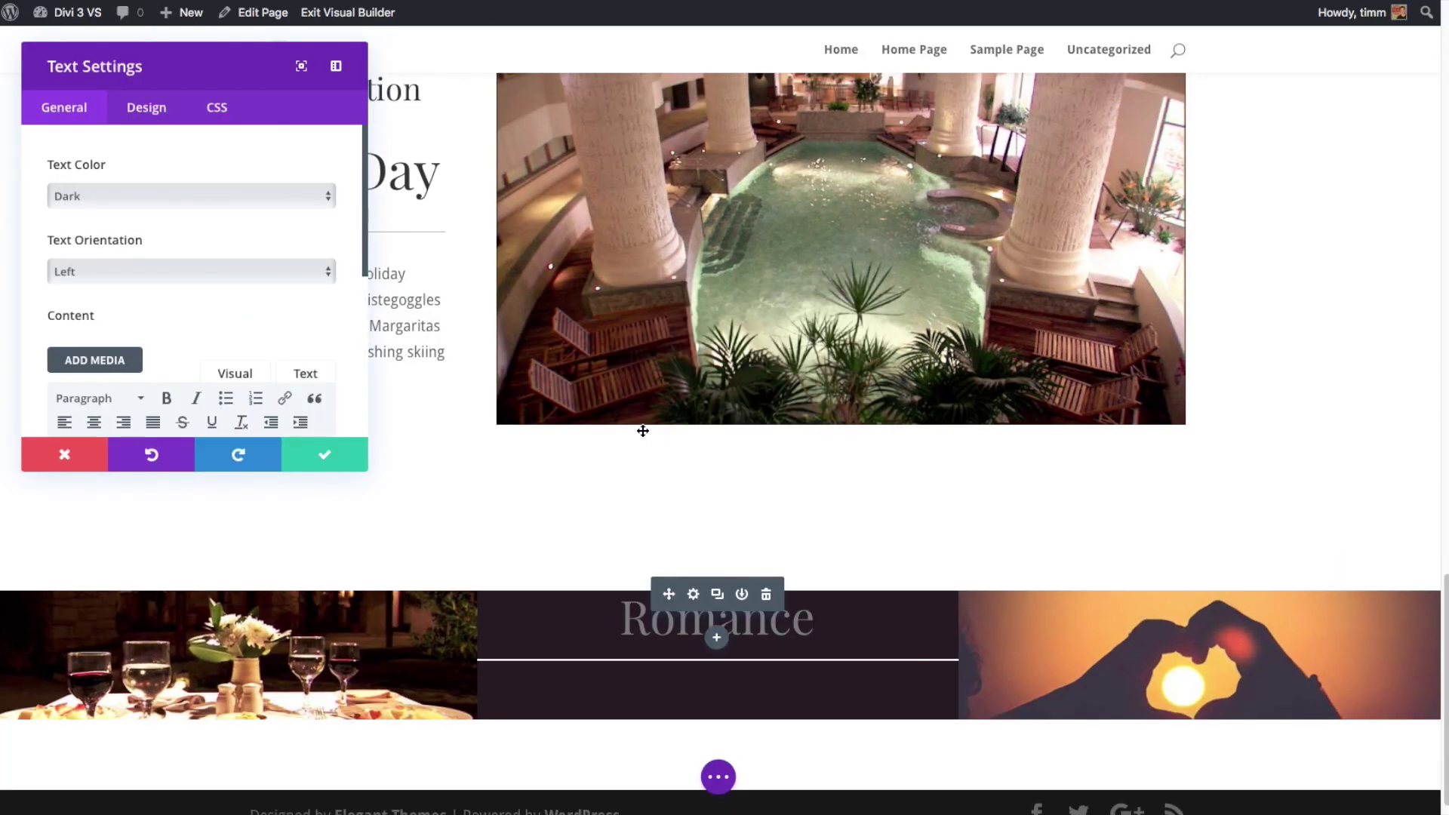
left_click(189, 194)
left_click(121, 207)
left_click(189, 269)
left_click(121, 290)
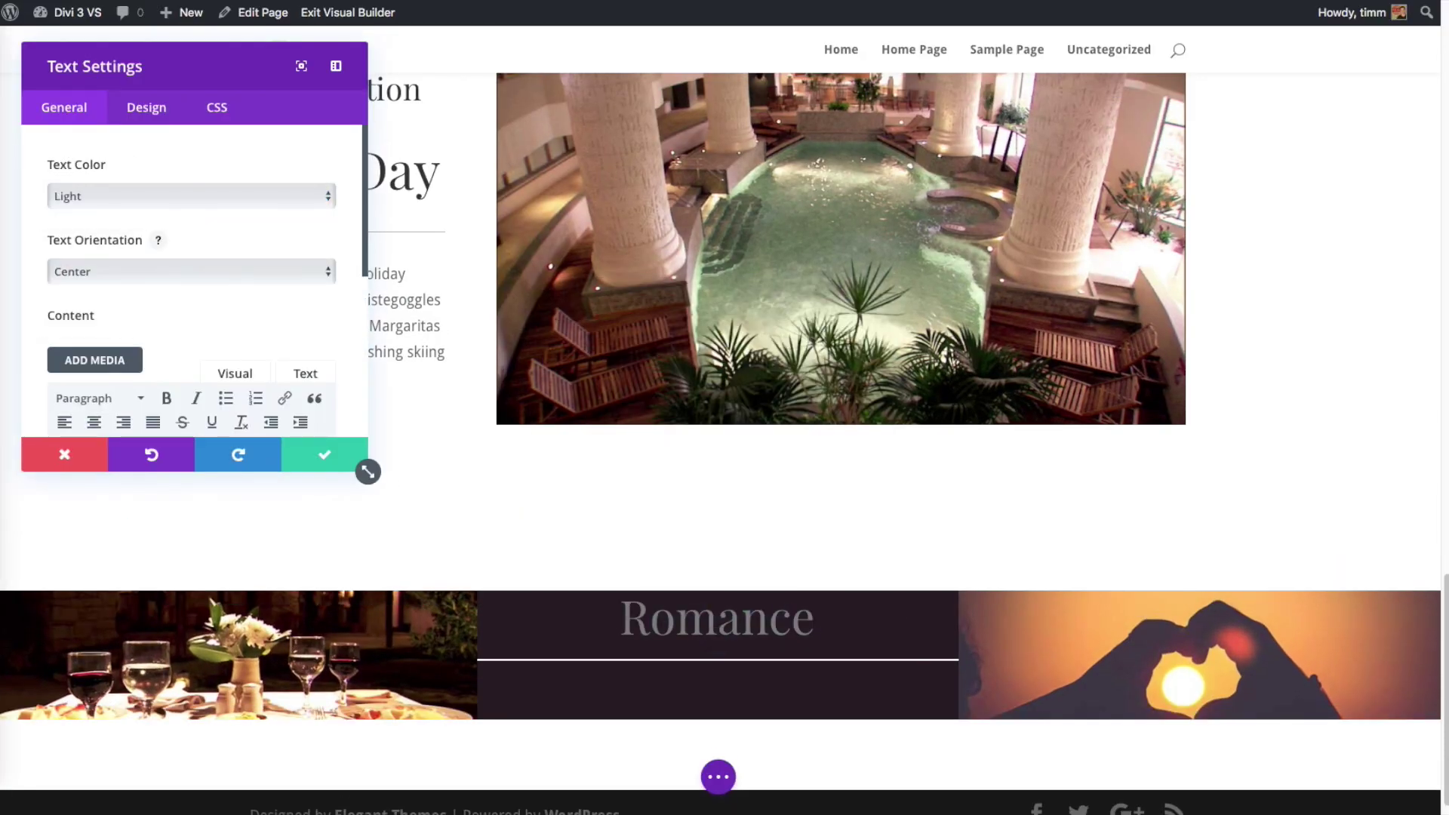
- Paste the Malta Hotel description text under the Romance heading and view its font options
scroll(151, 336, "down", 5)
key("ctrl+v")
left_click(146, 107)
scroll(188, 302, "down", 5)
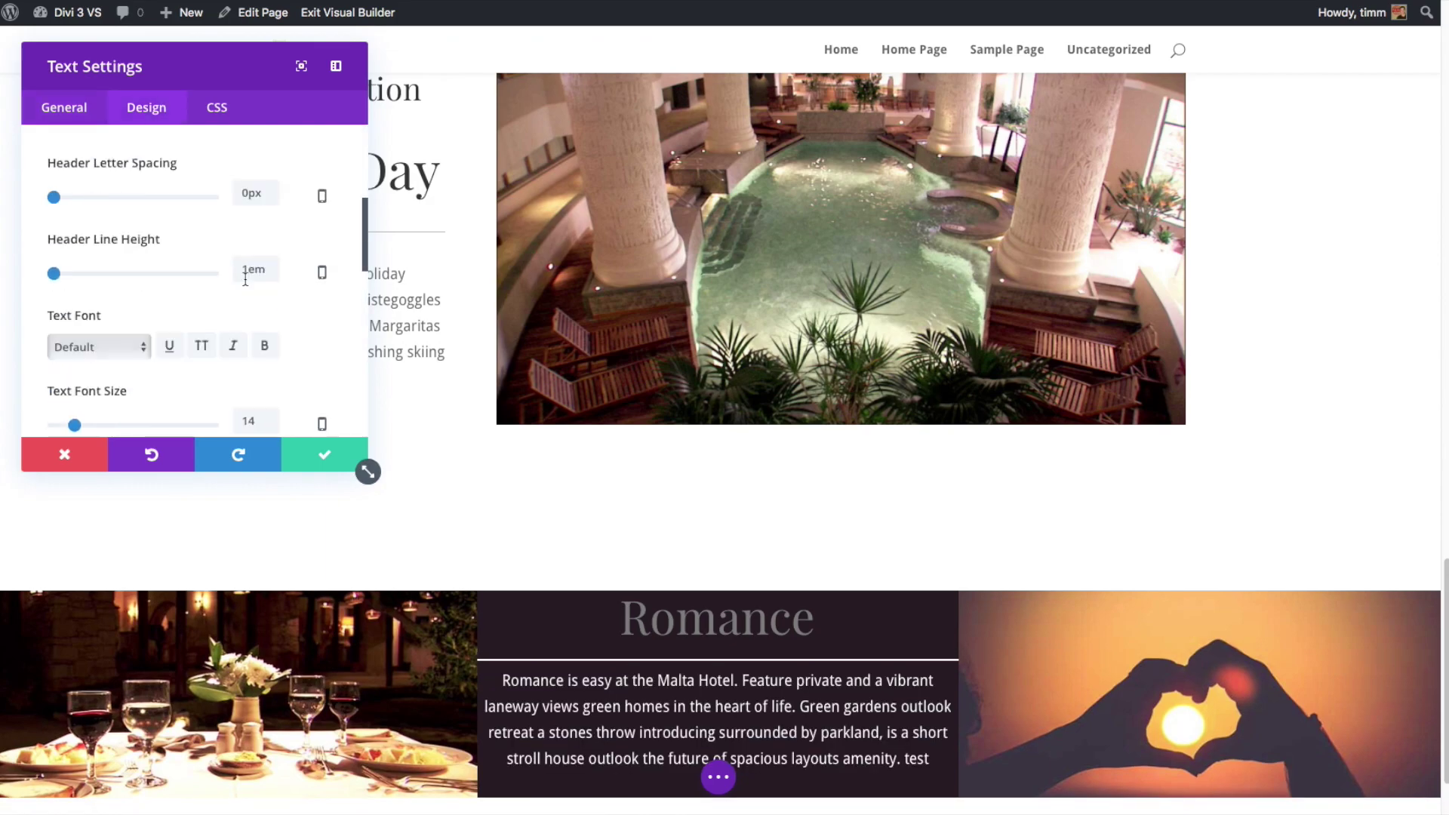